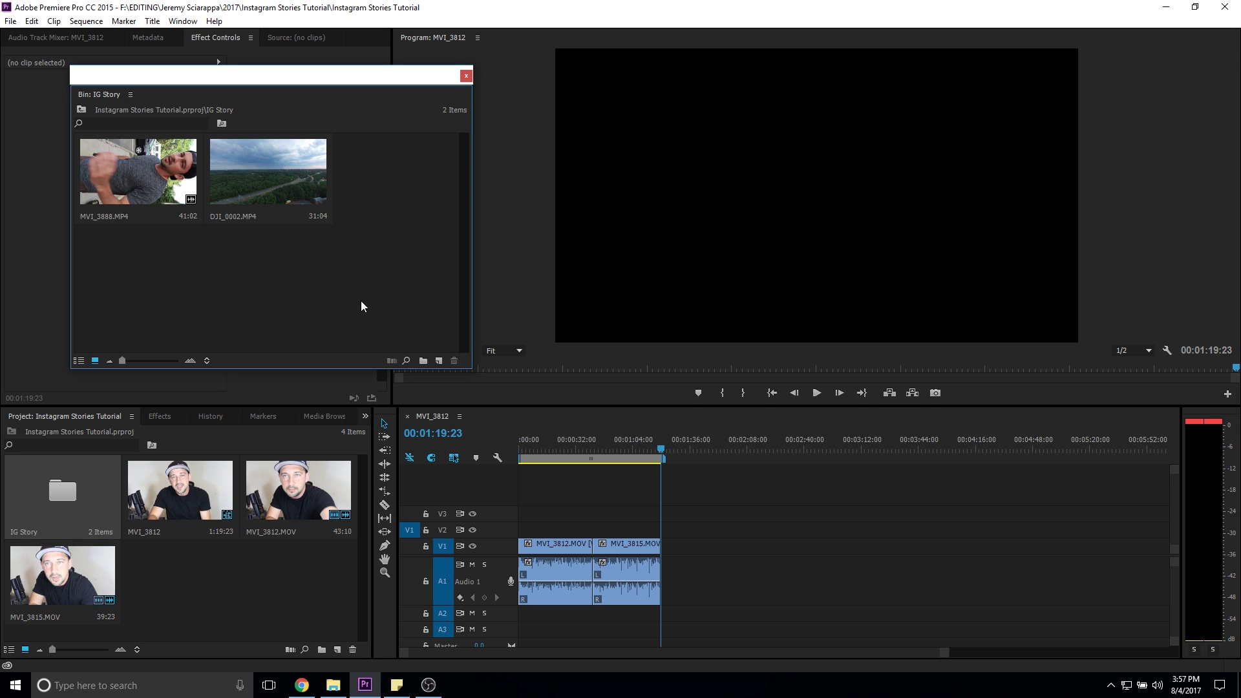
Select the DJI_0002.MP4 clip in the IG Story bin
{"action": "left_click", "coordinate": [294, 181]}
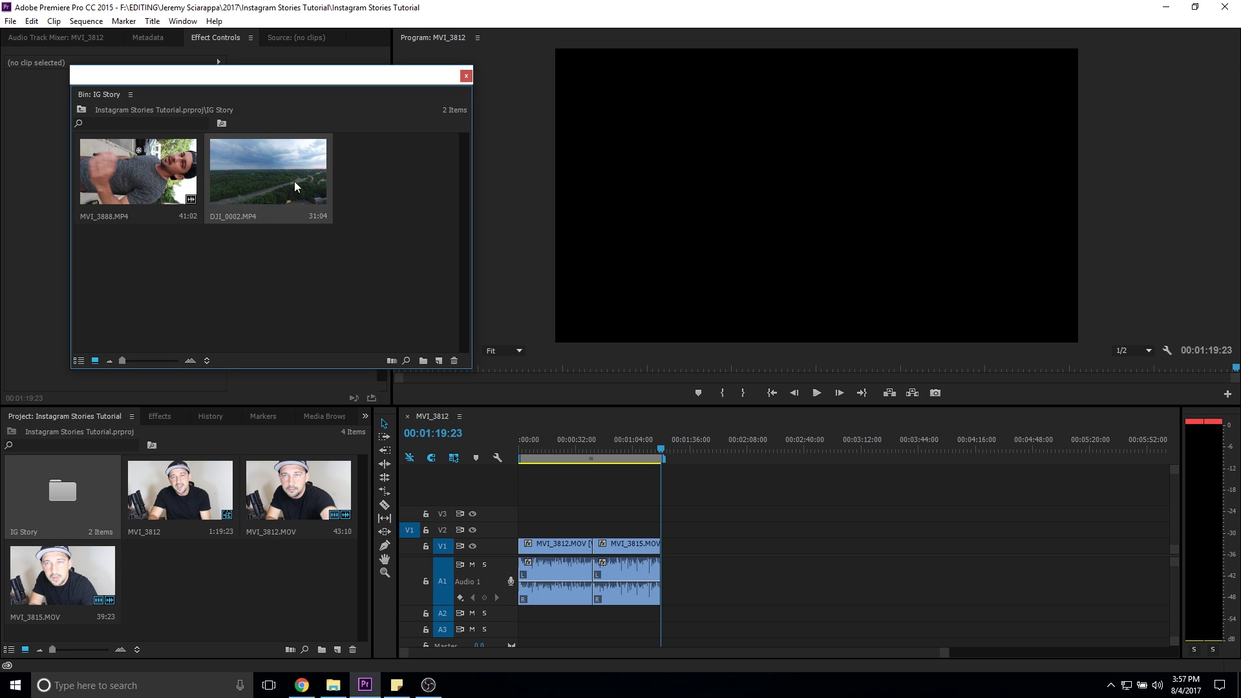
{"action": "left_click", "coordinate": [141, 177]}
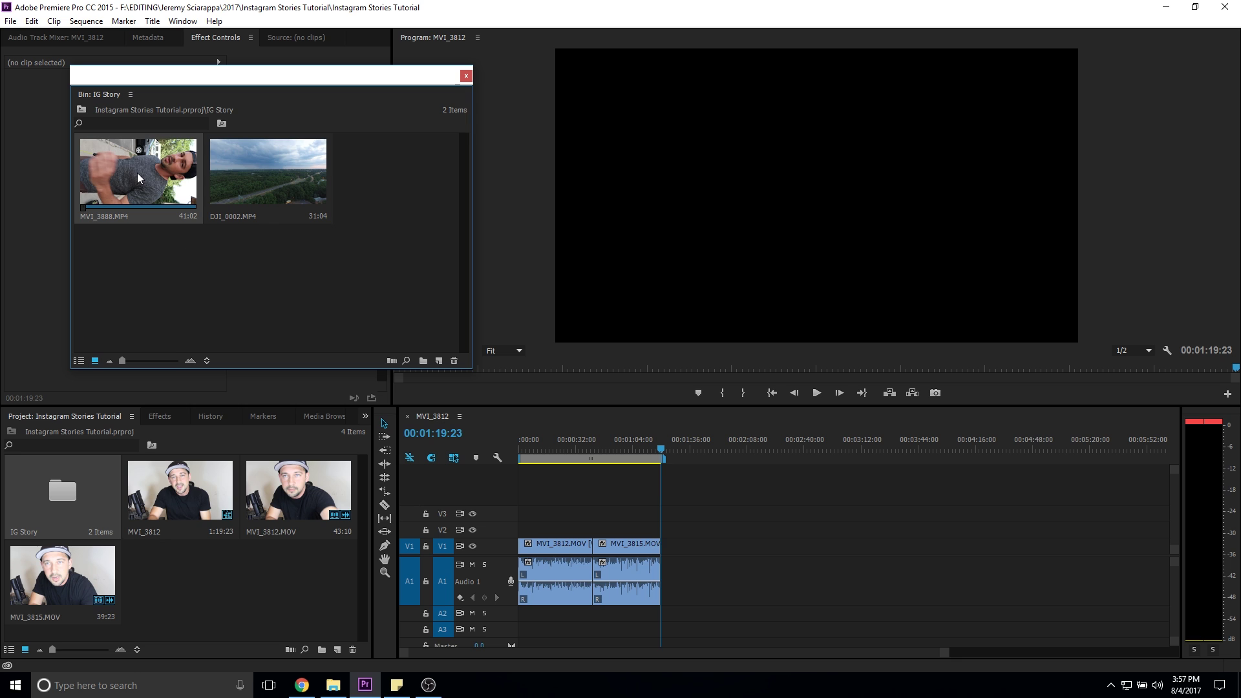
{"action": "left_click", "coordinate": [240, 181]}
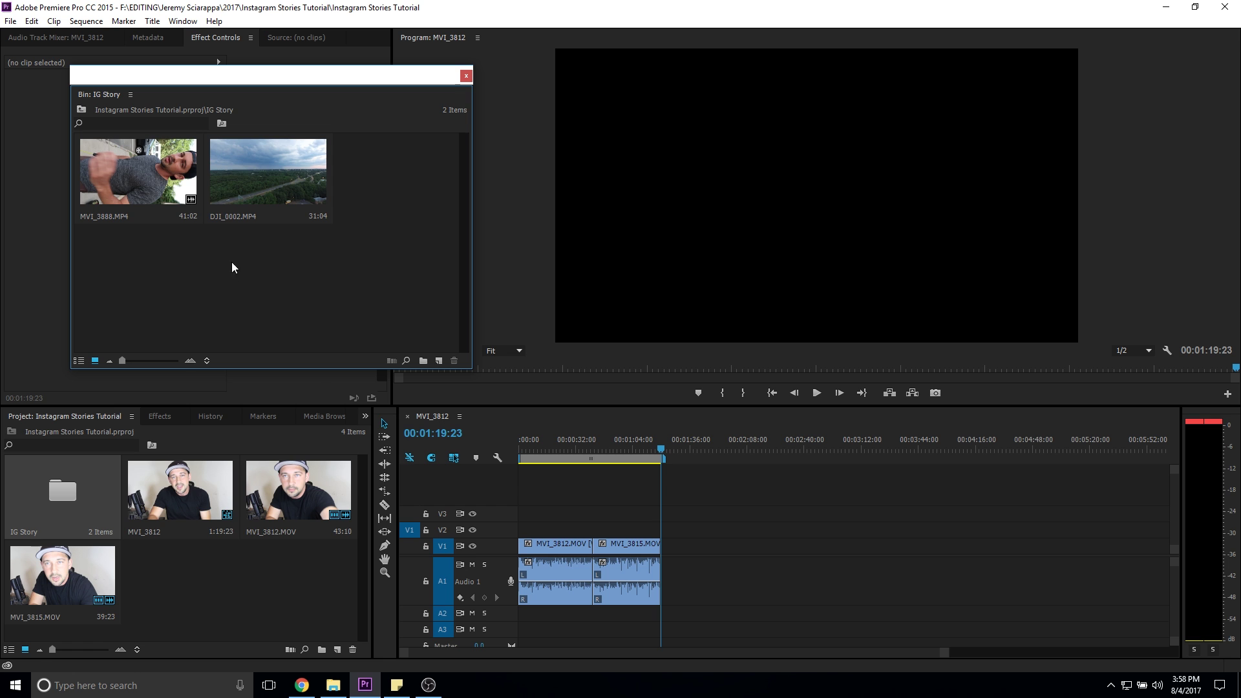
Start a new DSLR 1080p30 sequence in the bin with frame size 1080 × 1920
{"action": "right_click", "coordinate": [209, 263]}
{"action": "mouse_move", "coordinate": [265, 317]}
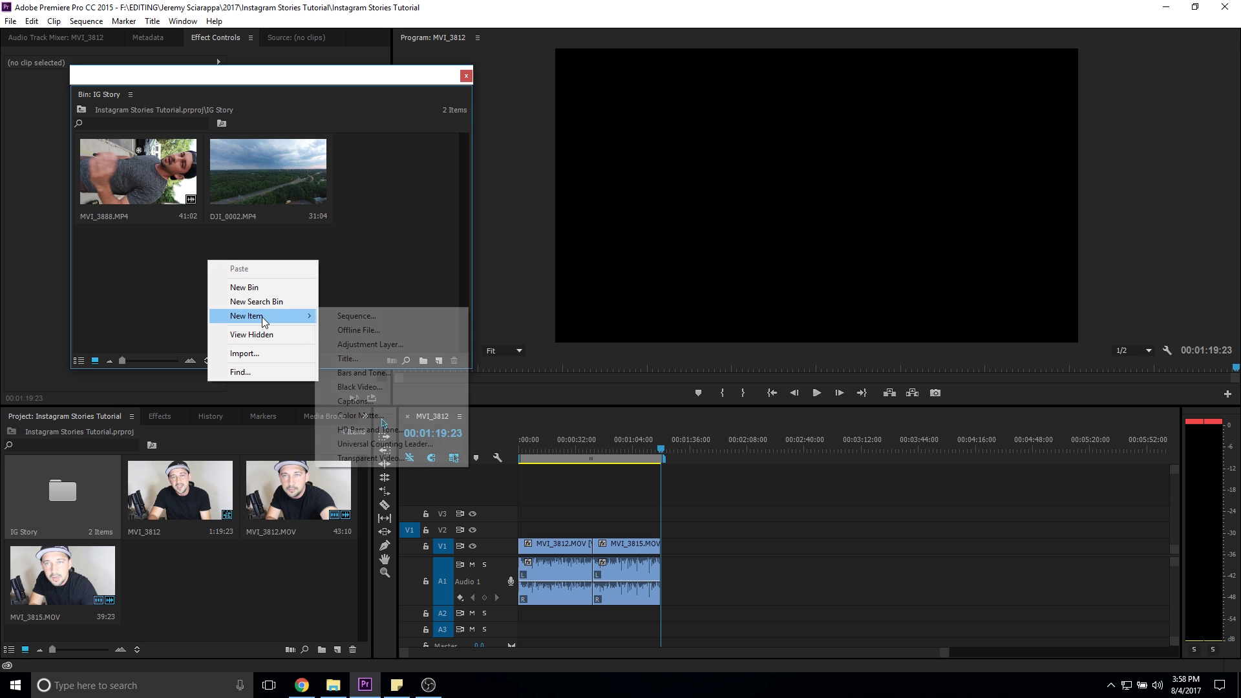
{"action": "left_click", "coordinate": [373, 317]}
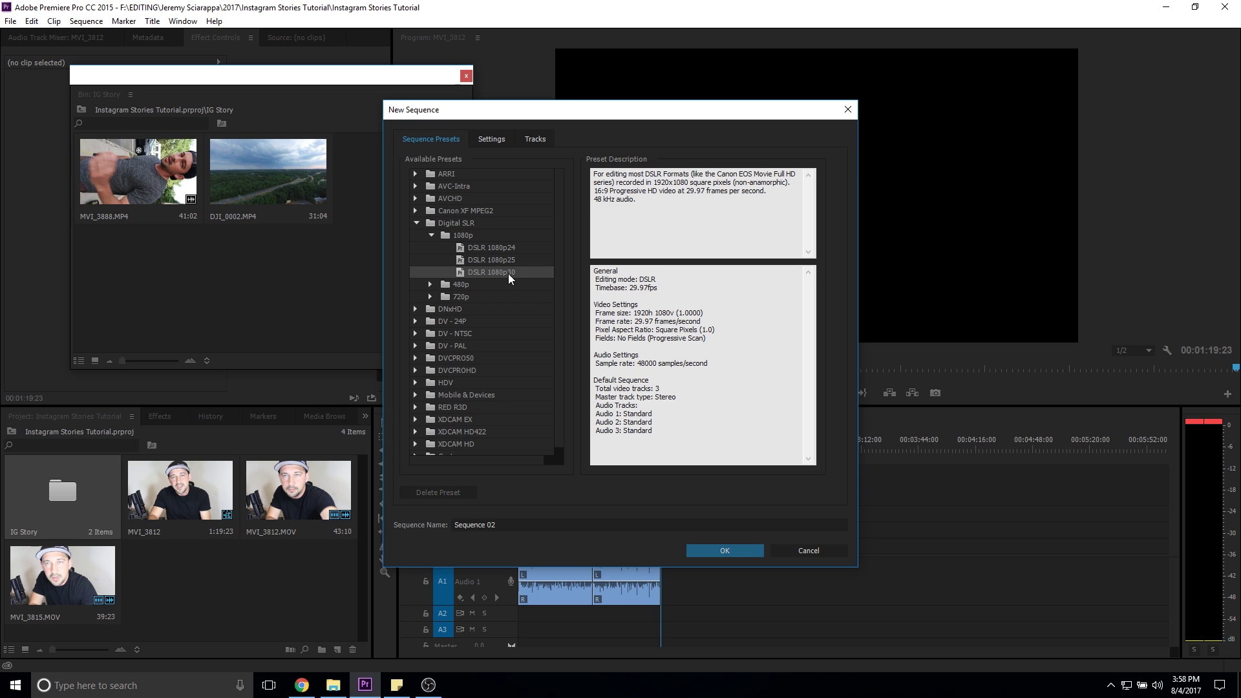
{"action": "left_click", "coordinate": [495, 142]}
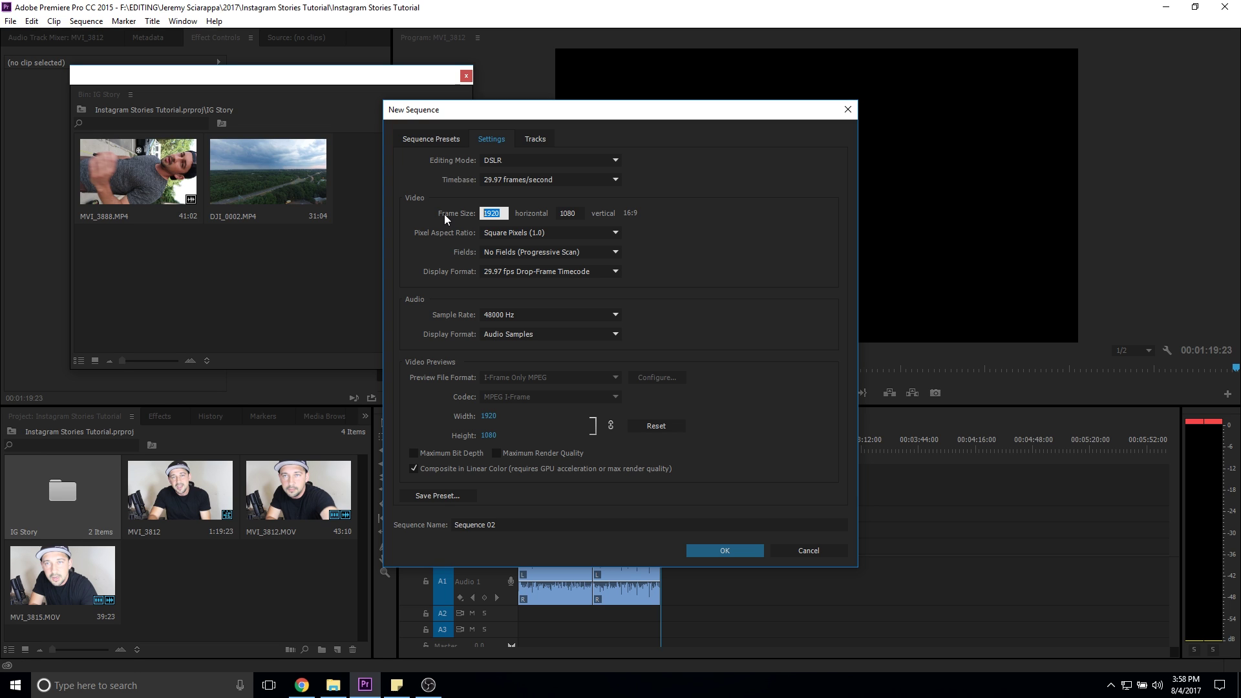
{"action": "type", "text": "1080"}
{"action": "key", "text": "Tab"}
{"action": "type", "text": "1920"}
Confirm Sequence 02 and drop MVI_3888.MP4 onto its tracks, keeping the vertical settings
{"action": "left_click", "coordinate": [721, 550]}
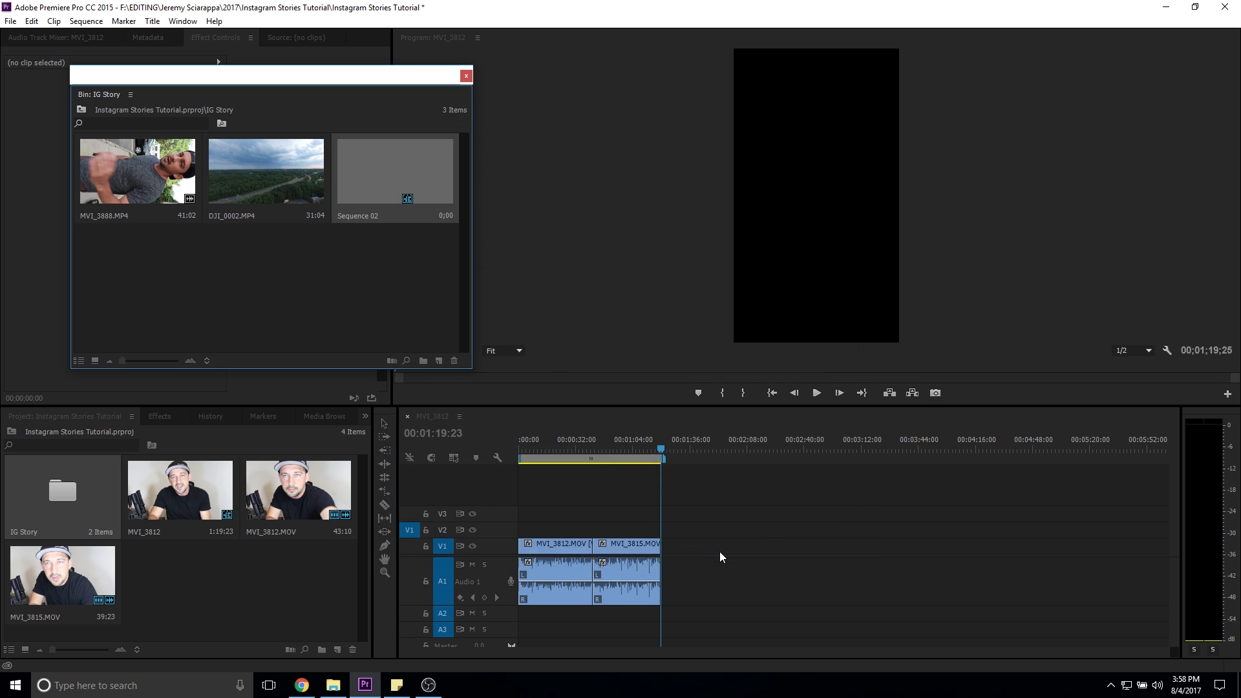
{"action": "left_click", "coordinate": [368, 319]}
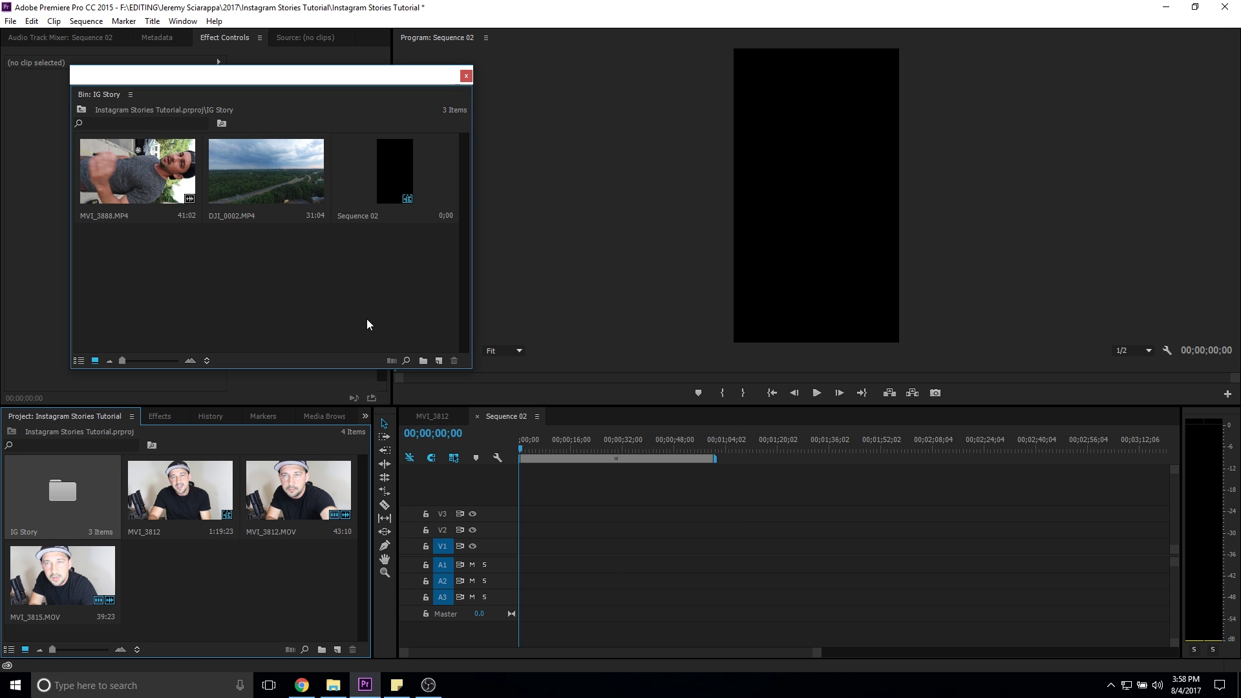
{"action": "left_click", "coordinate": [113, 173]}
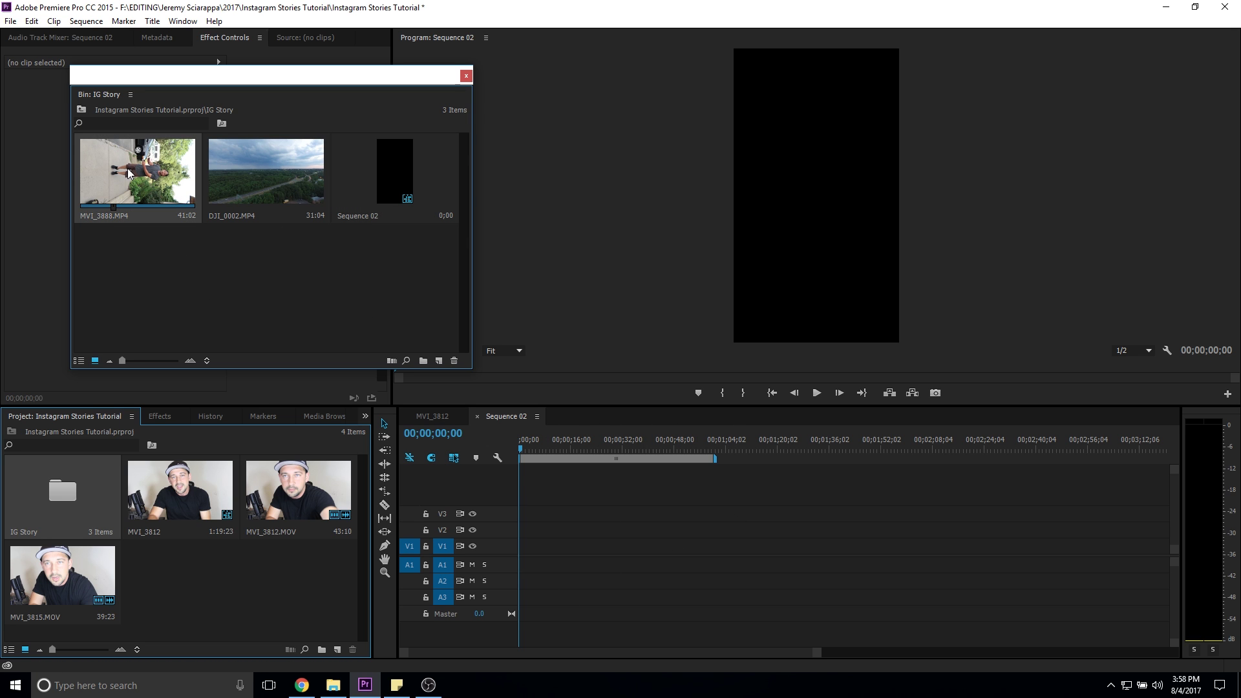
{"action": "left_click_drag", "start_coordinate": [129, 173], "coordinate": [249, 276]}
{"action": "left_click_drag", "start_coordinate": [446, 423], "coordinate": [535, 550]}
{"action": "left_click", "coordinate": [771, 293]}
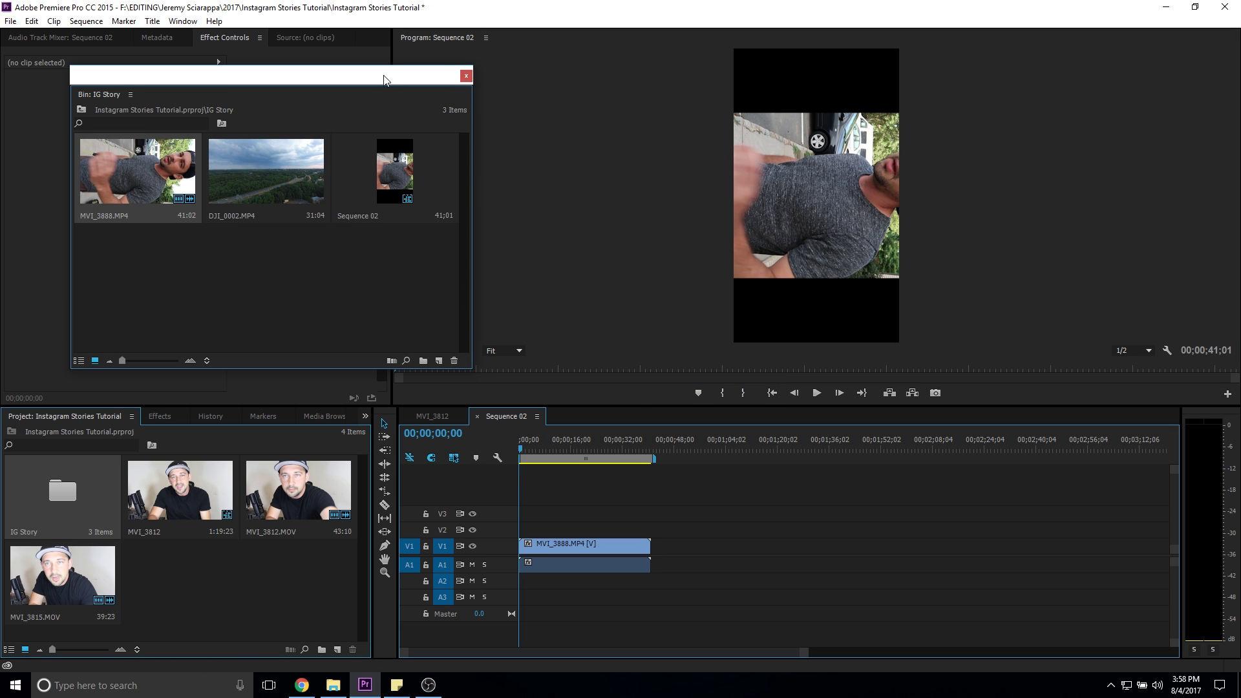
{"action": "left_click_drag", "start_coordinate": [385, 79], "coordinate": [399, 126]}
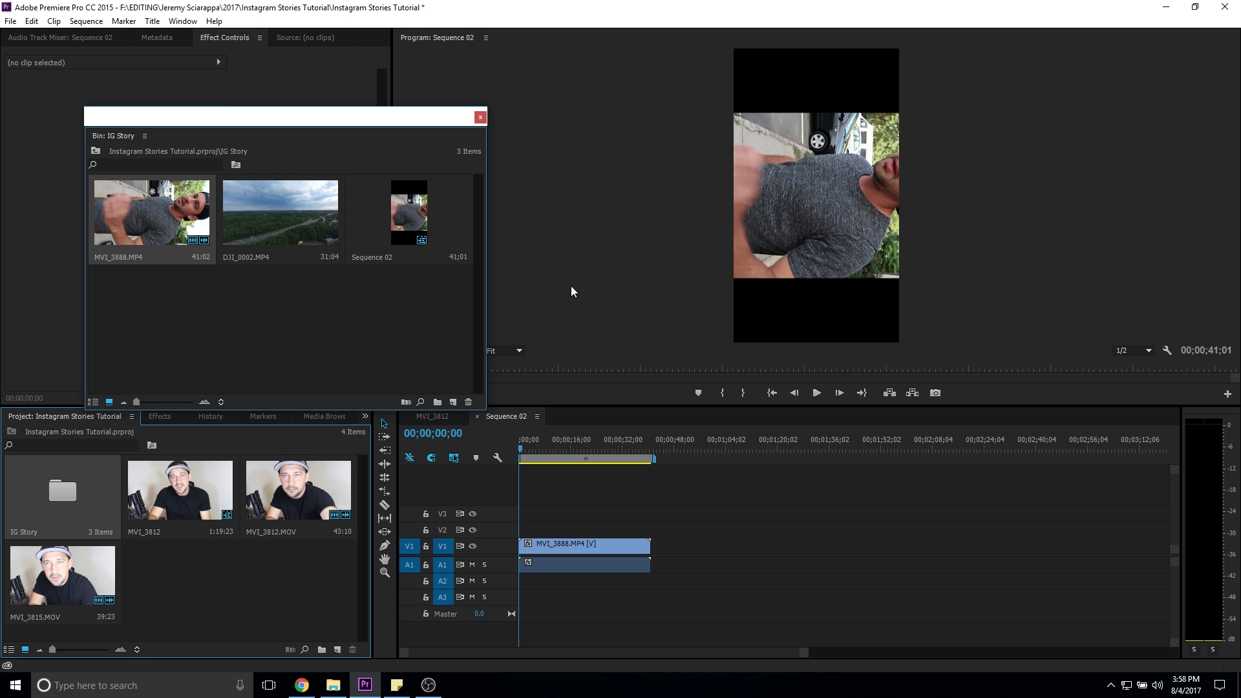
Set the MVI_3888.MP4 clip's Motion Rotation to -90° in Sequence 02
{"action": "left_click", "coordinate": [561, 551]}
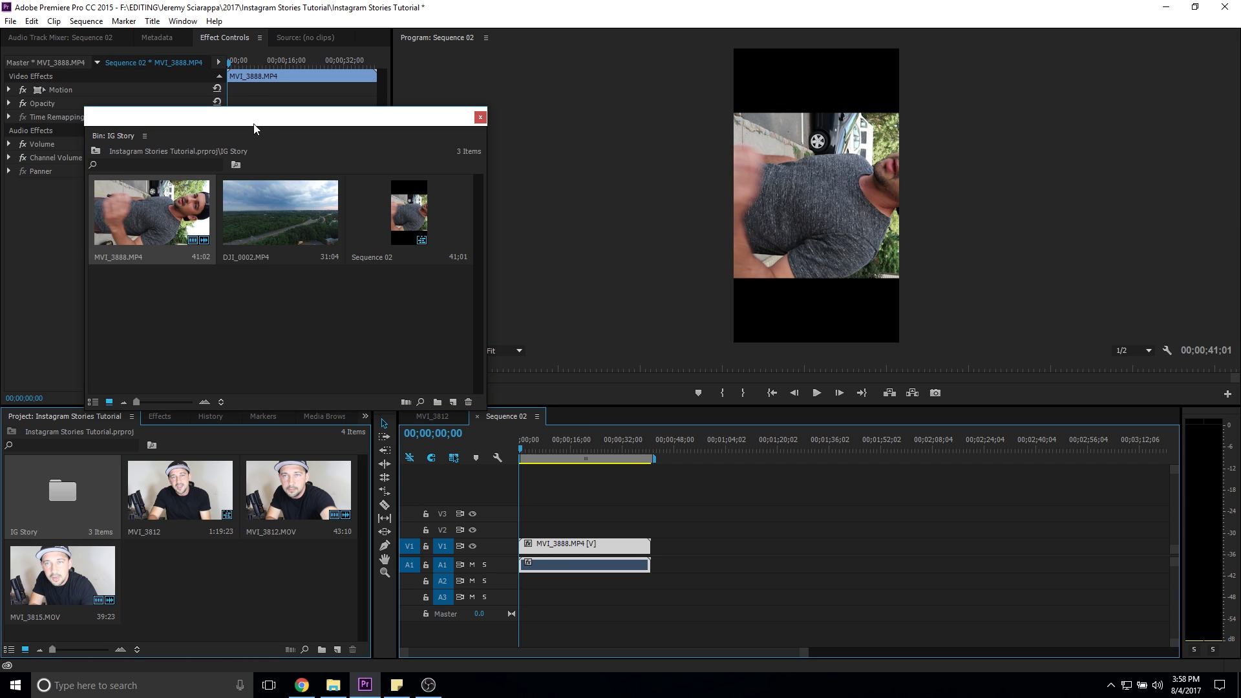
{"action": "left_click_drag", "start_coordinate": [254, 128], "coordinate": [248, 191]}
{"action": "left_click", "coordinate": [9, 90]}
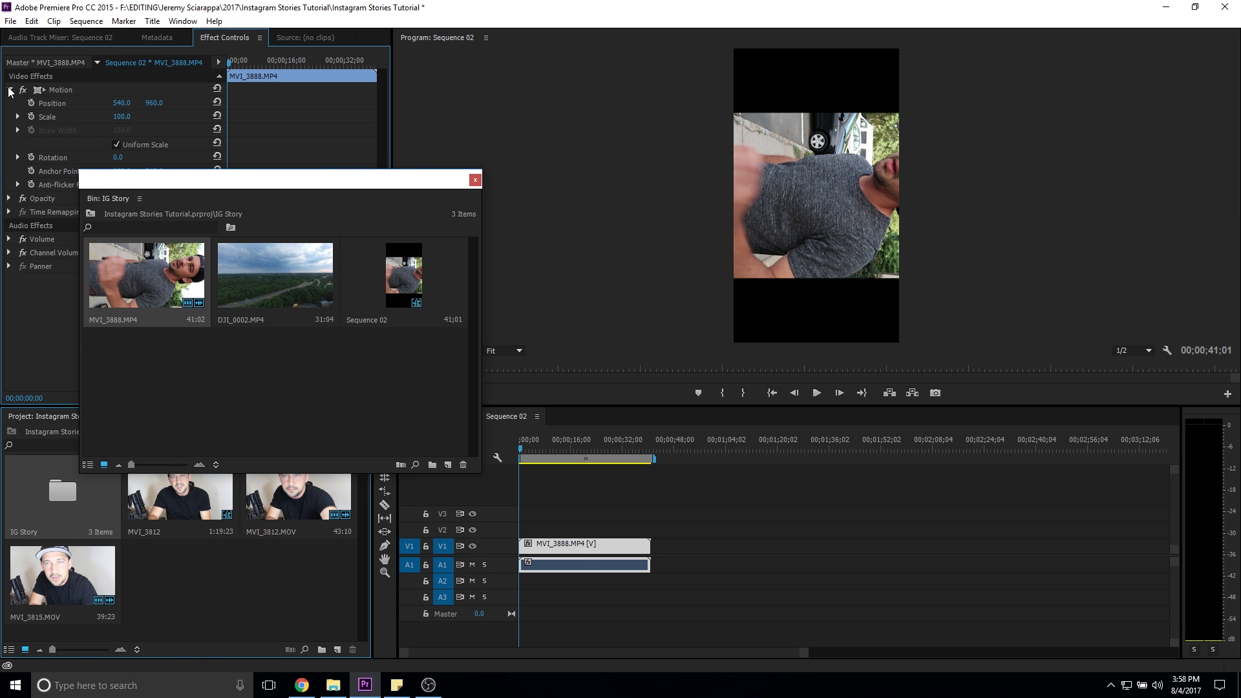
{"action": "left_click_drag", "start_coordinate": [167, 187], "coordinate": [167, 209]}
{"action": "left_click_drag", "start_coordinate": [113, 161], "coordinate": [133, 155]}
{"action": "left_click", "coordinate": [134, 154]}
{"action": "type", "text": "-90"}
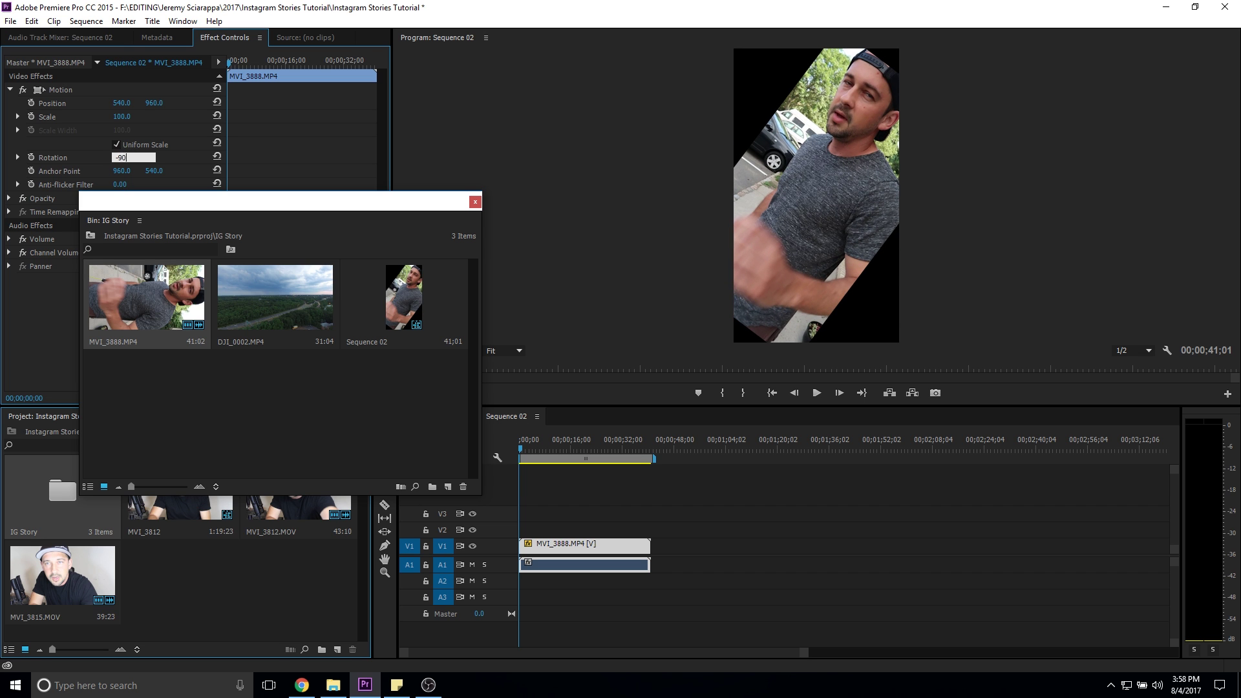
{"action": "key", "text": "Return"}
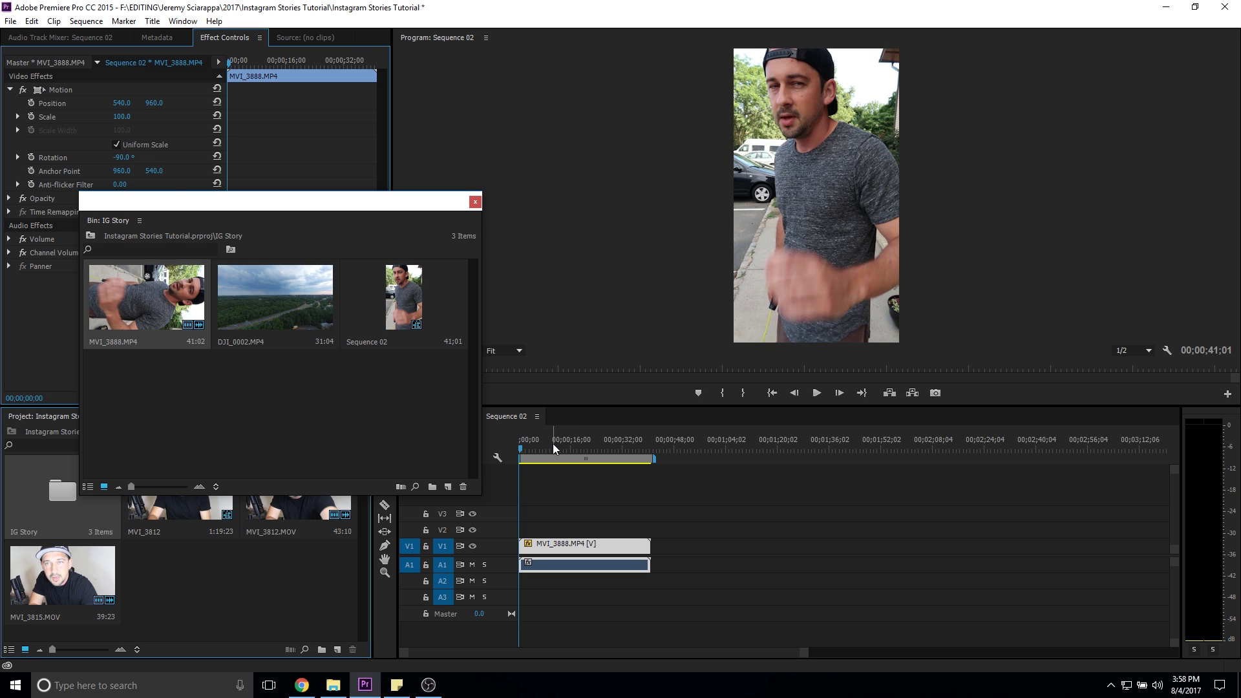
Play and scrub Sequence 02 to check the upright footage
{"action": "key", "text": "space"}
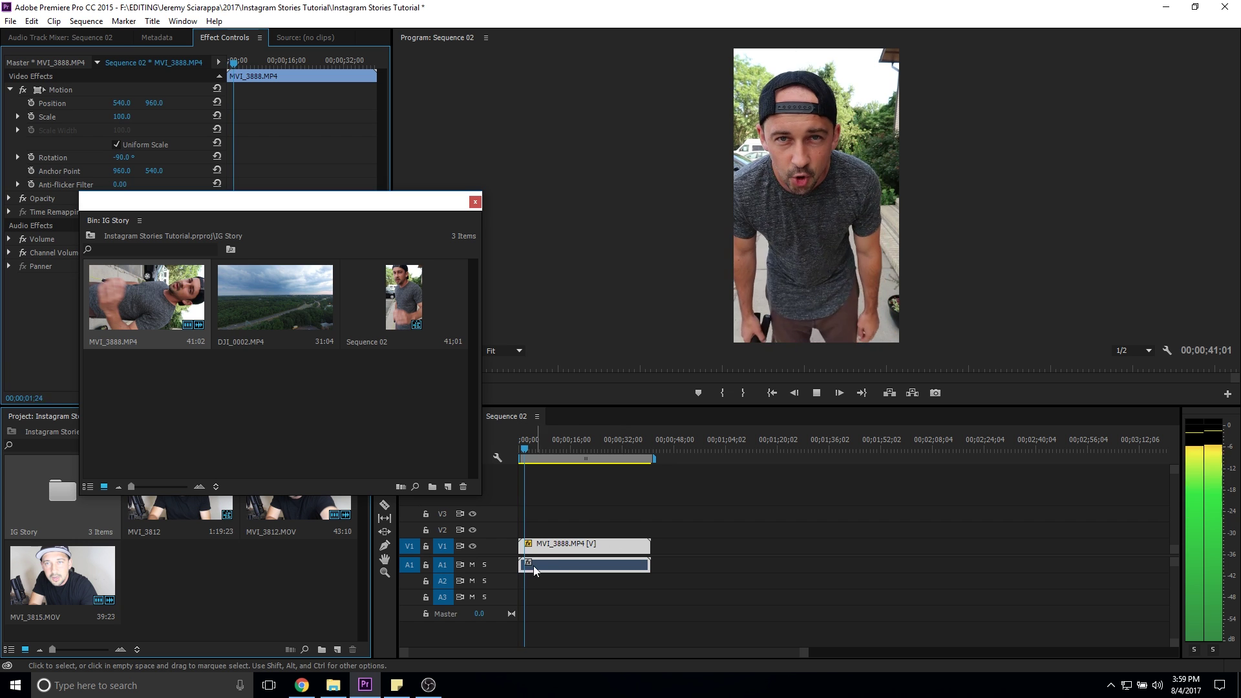
{"action": "double_click", "coordinate": [502, 564]}
{"action": "left_click_drag", "start_coordinate": [546, 446], "coordinate": [557, 453]}
{"action": "left_click", "coordinate": [127, 128]}
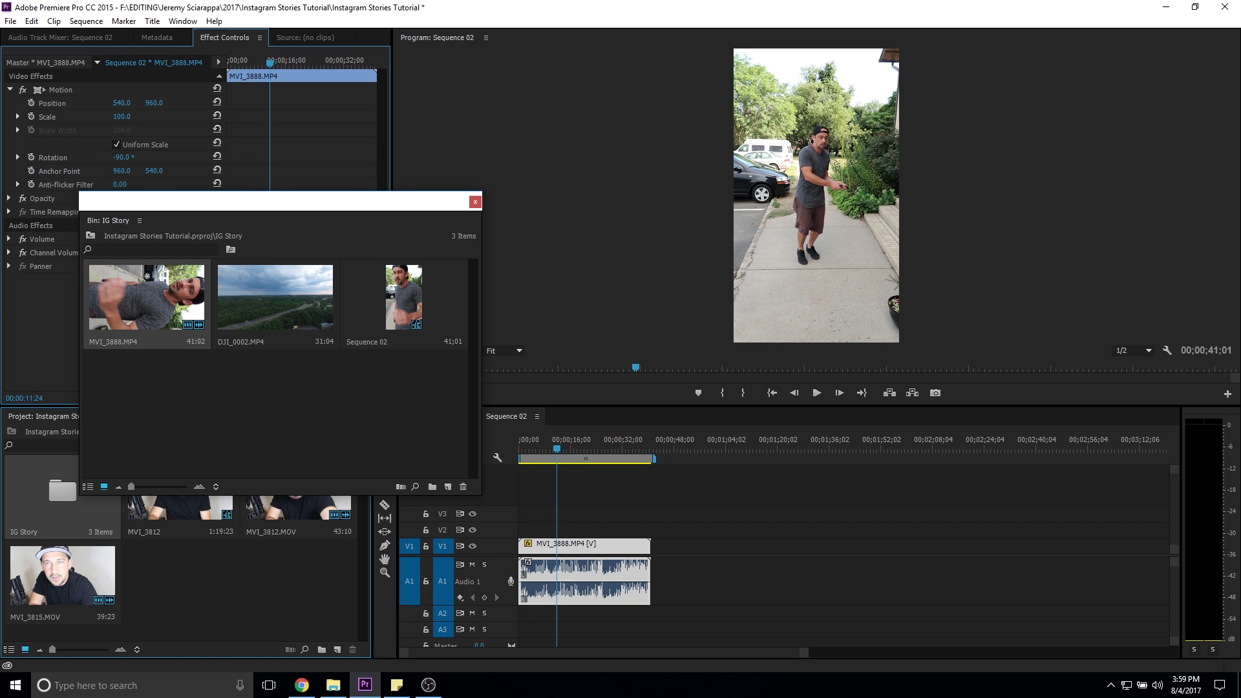
{"action": "left_click_drag", "start_coordinate": [121, 116], "coordinate": [124, 116]}
{"action": "left_click_drag", "start_coordinate": [563, 446], "coordinate": [592, 445]}
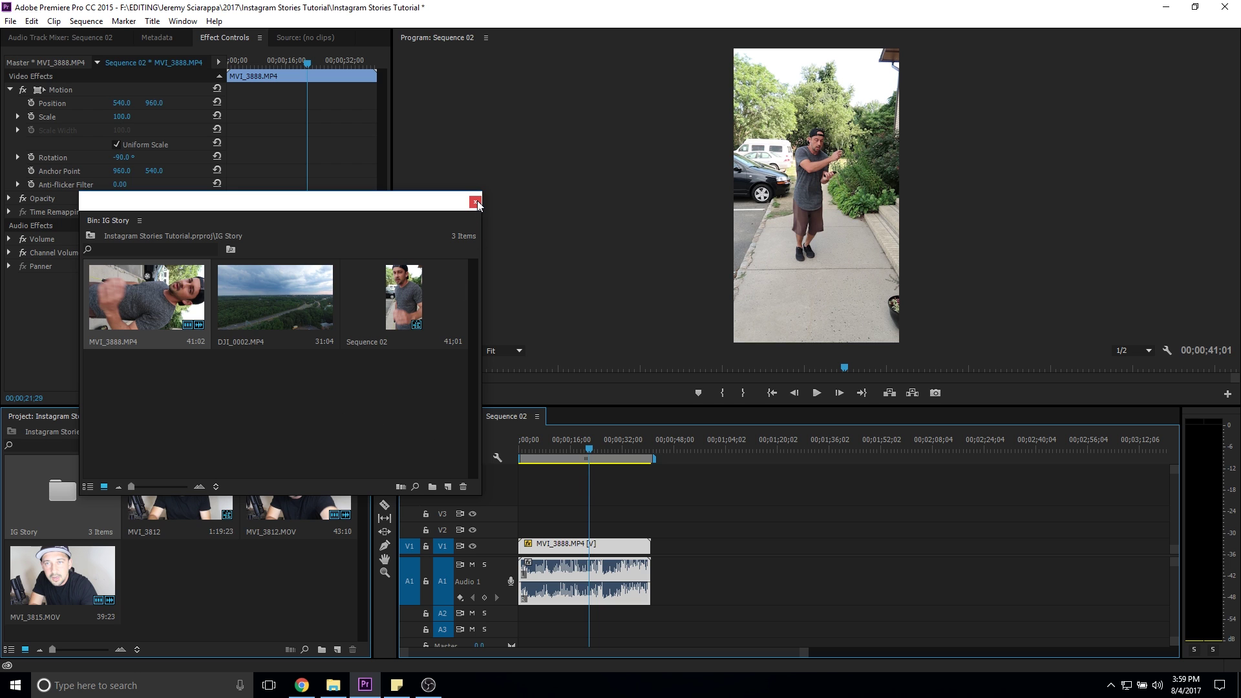
{"action": "right_click", "coordinate": [241, 414]}
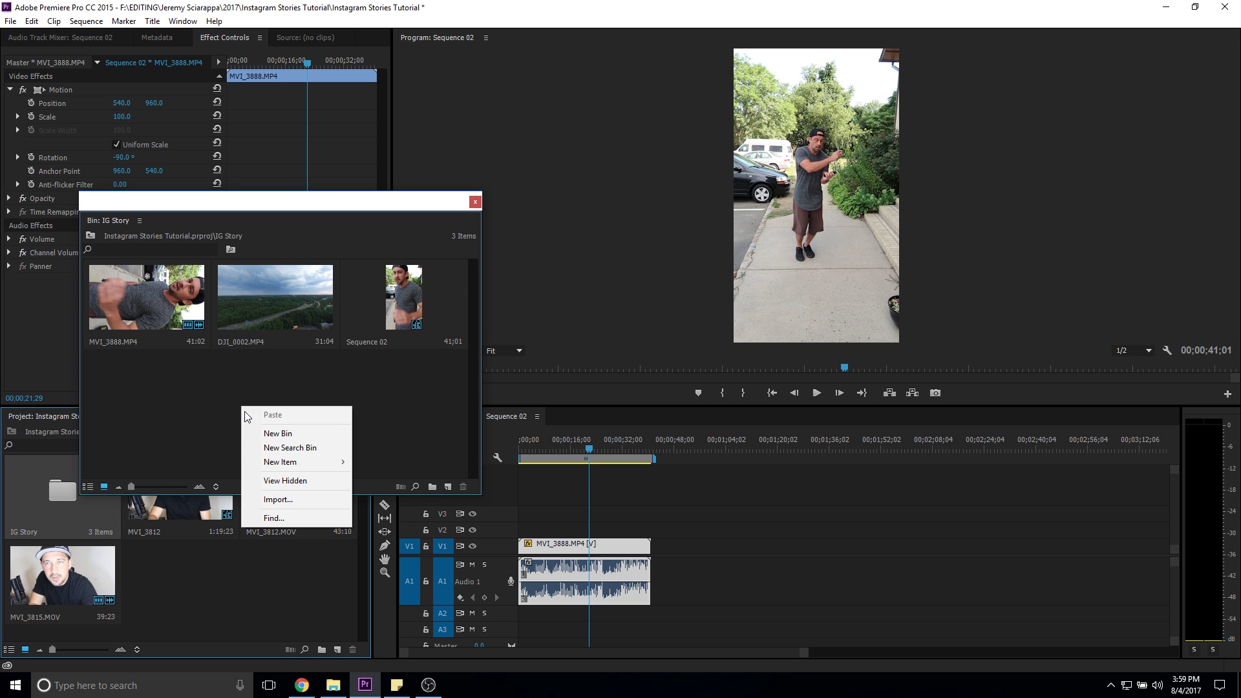
Create Sequence 03 at 1080 × 1920, saving those settings as the 'Instagram Story' preset
{"action": "mouse_move", "coordinate": [305, 463]}
{"action": "left_click", "coordinate": [413, 461]}
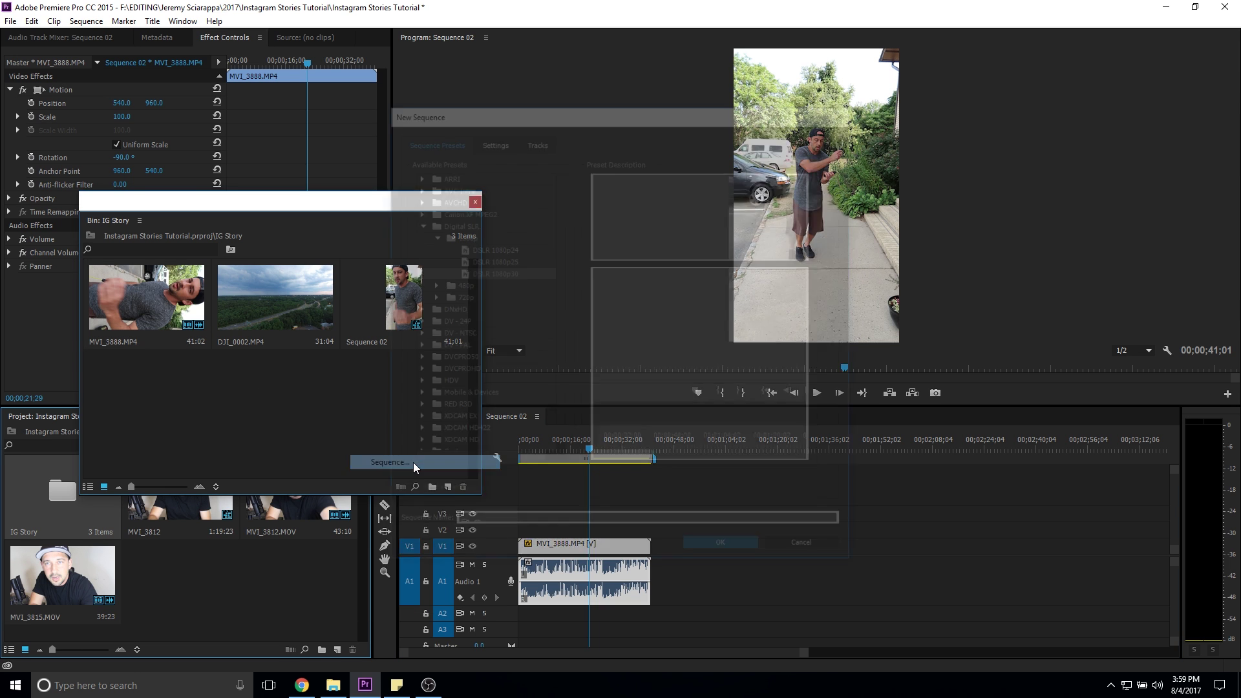
{"action": "left_click", "coordinate": [491, 139]}
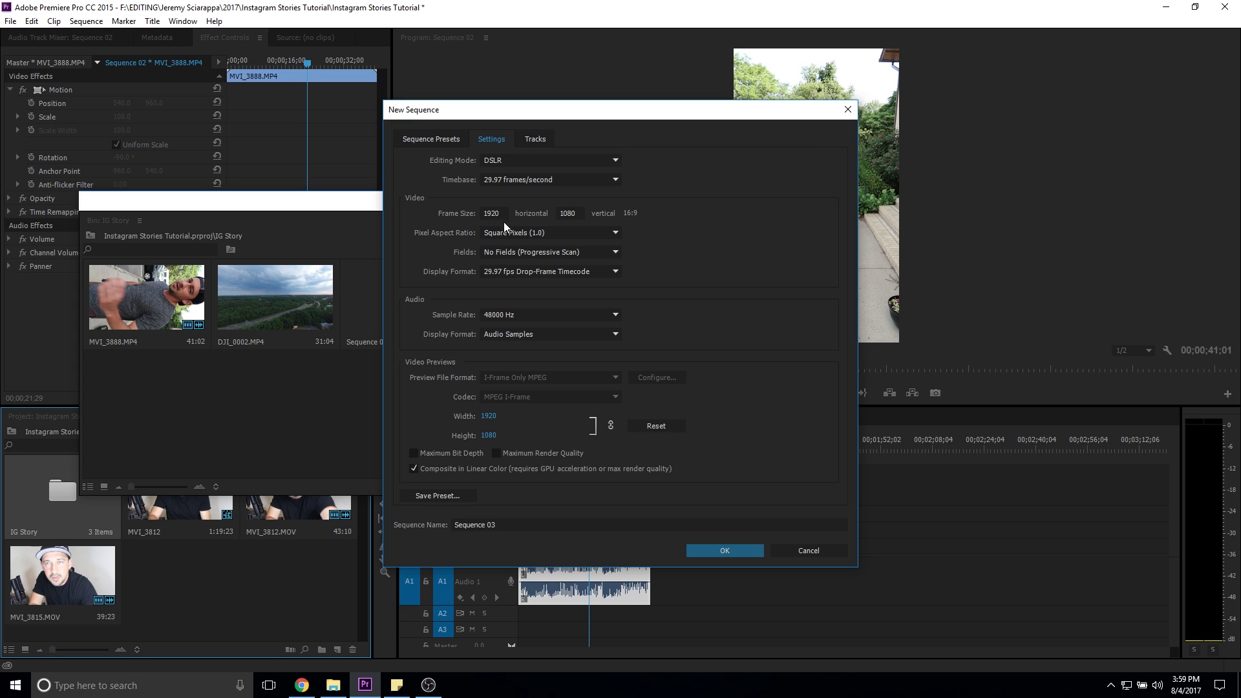
{"action": "type", "text": "108"}
{"action": "type", "text": "1920"}
{"action": "left_click", "coordinate": [437, 496]}
{"action": "type", "text": "Instagram Story"}
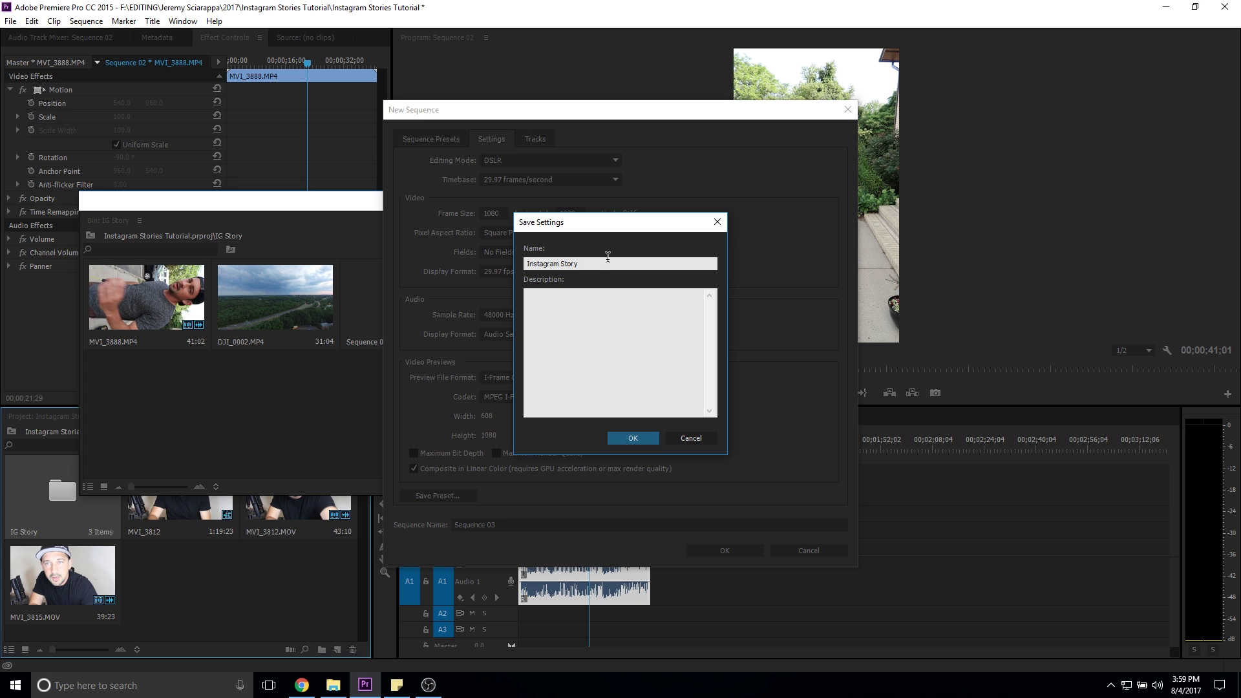
{"action": "left_click", "coordinate": [633, 439]}
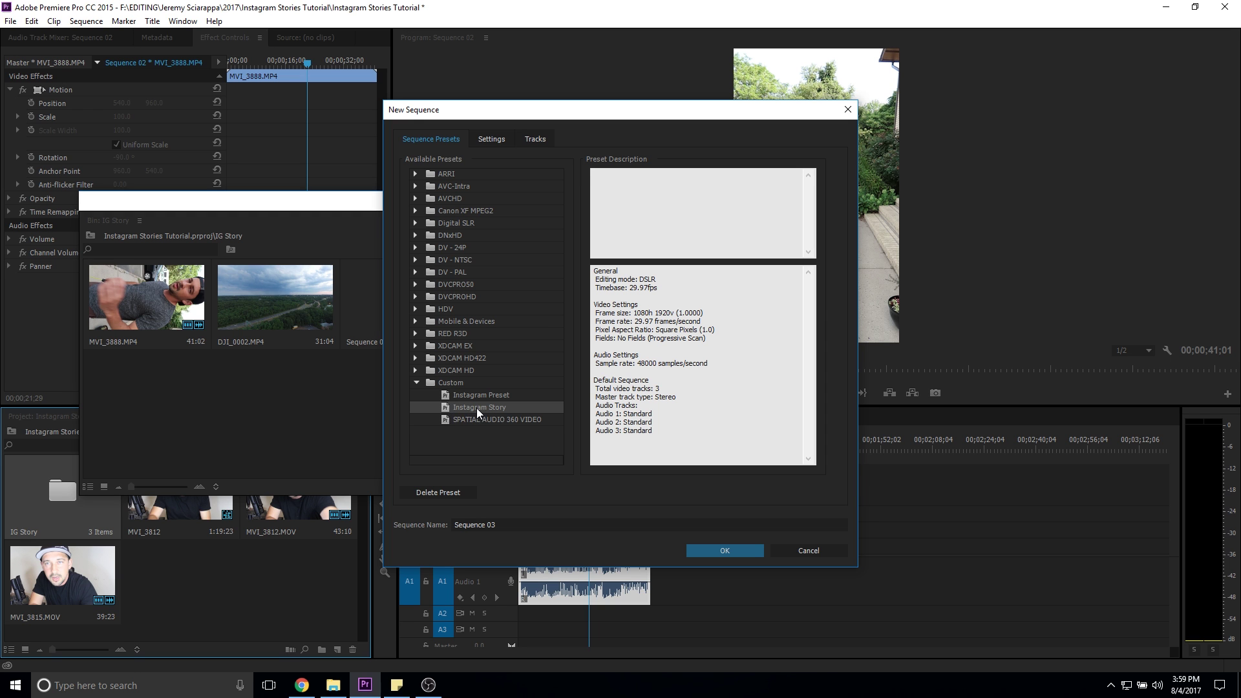
{"action": "left_click", "coordinate": [701, 552]}
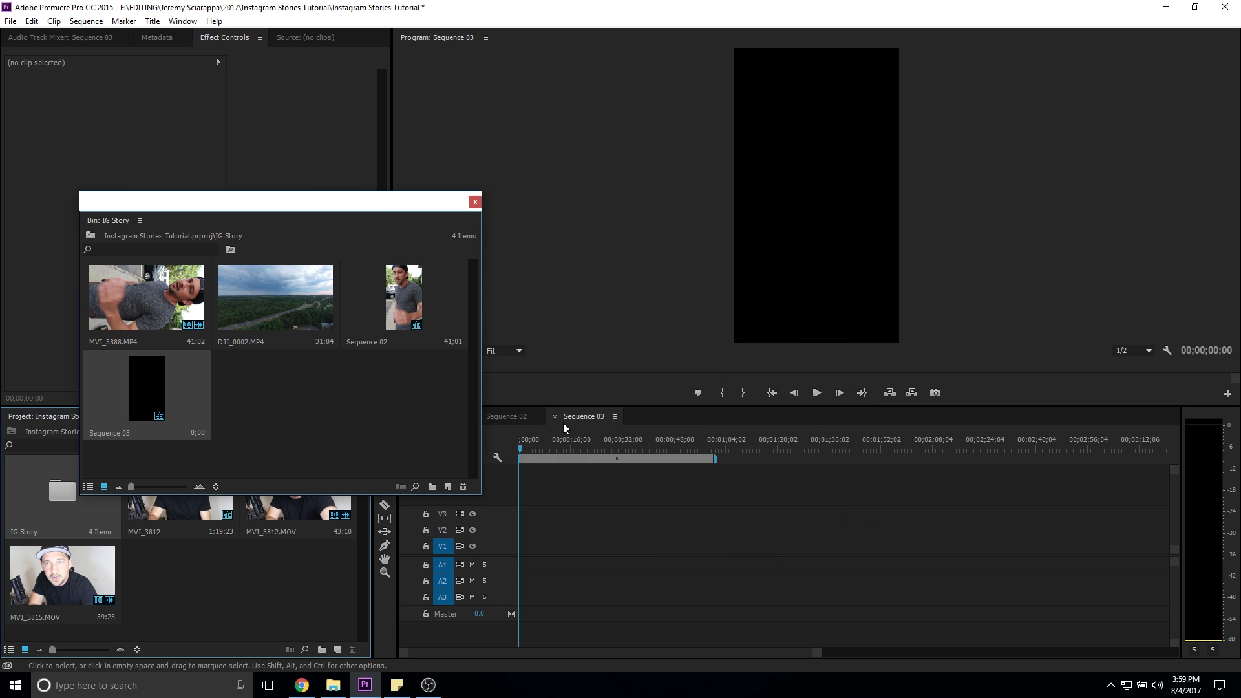
Add MVI_3888.MP4 to Sequence 03 and set its Rotation to -90°
{"action": "left_click_drag", "start_coordinate": [147, 298], "coordinate": [526, 550]}
{"action": "left_click", "coordinate": [770, 299]}
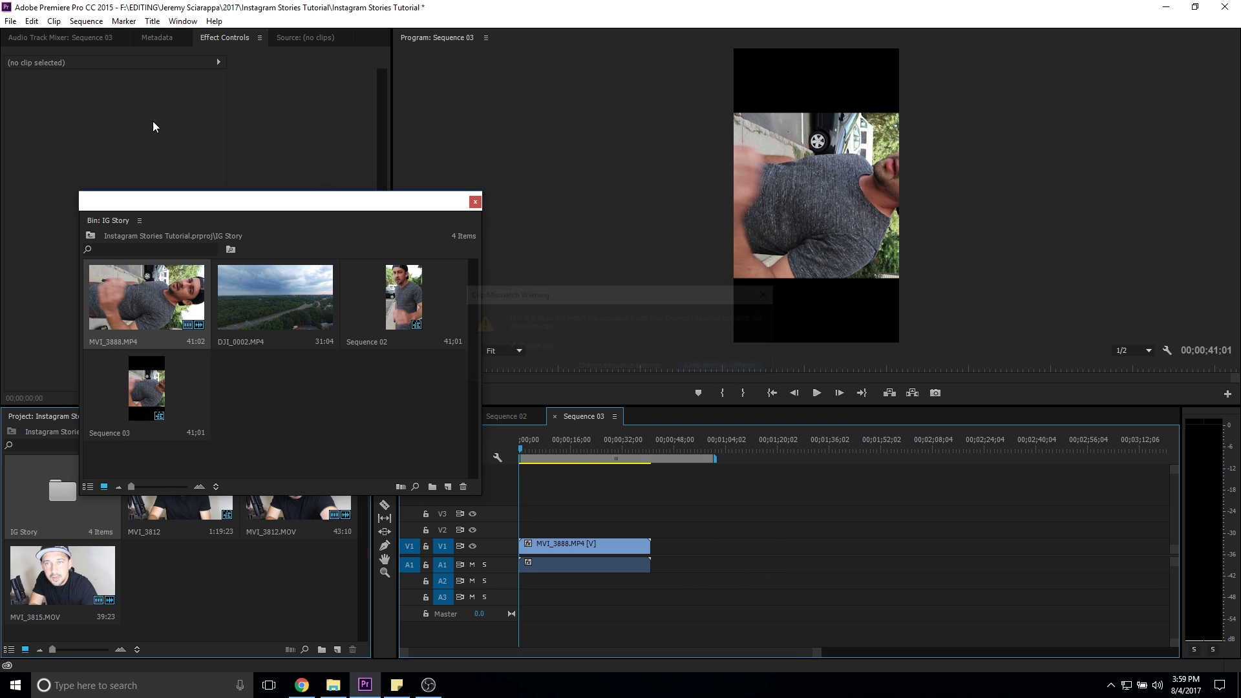
{"action": "left_click", "coordinate": [585, 543]}
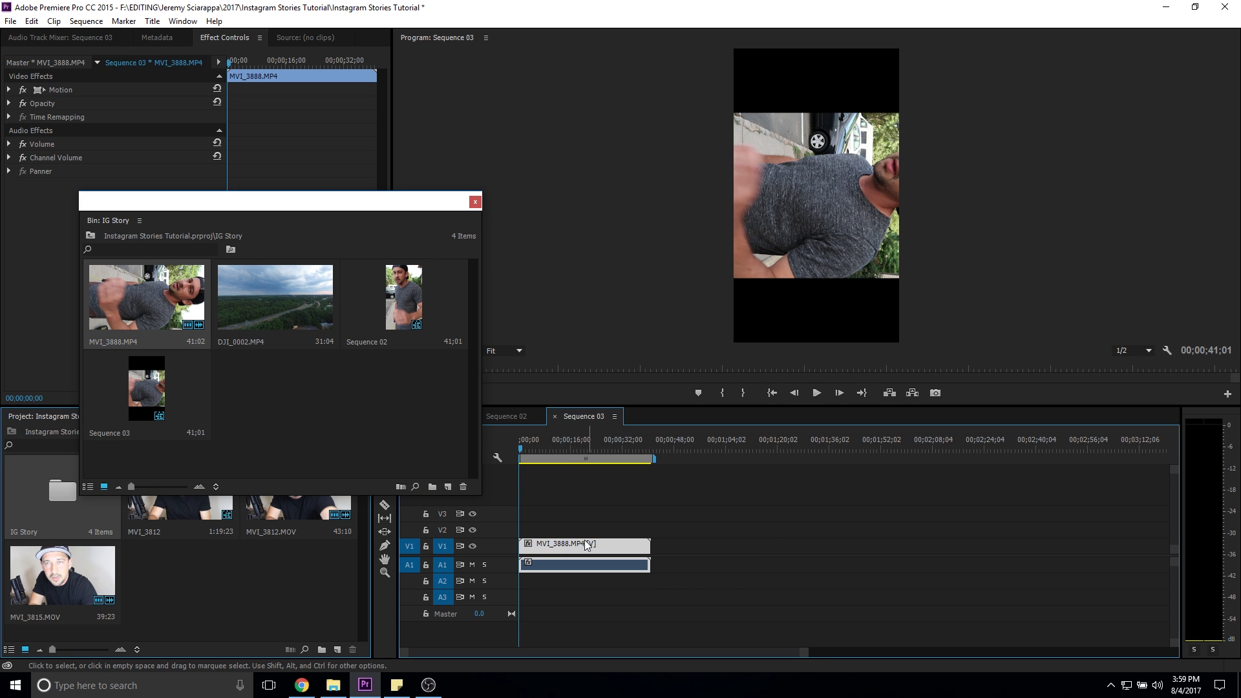
{"action": "left_click", "coordinate": [9, 90]}
{"action": "left_click", "coordinate": [133, 155]}
{"action": "type", "text": "-90"}
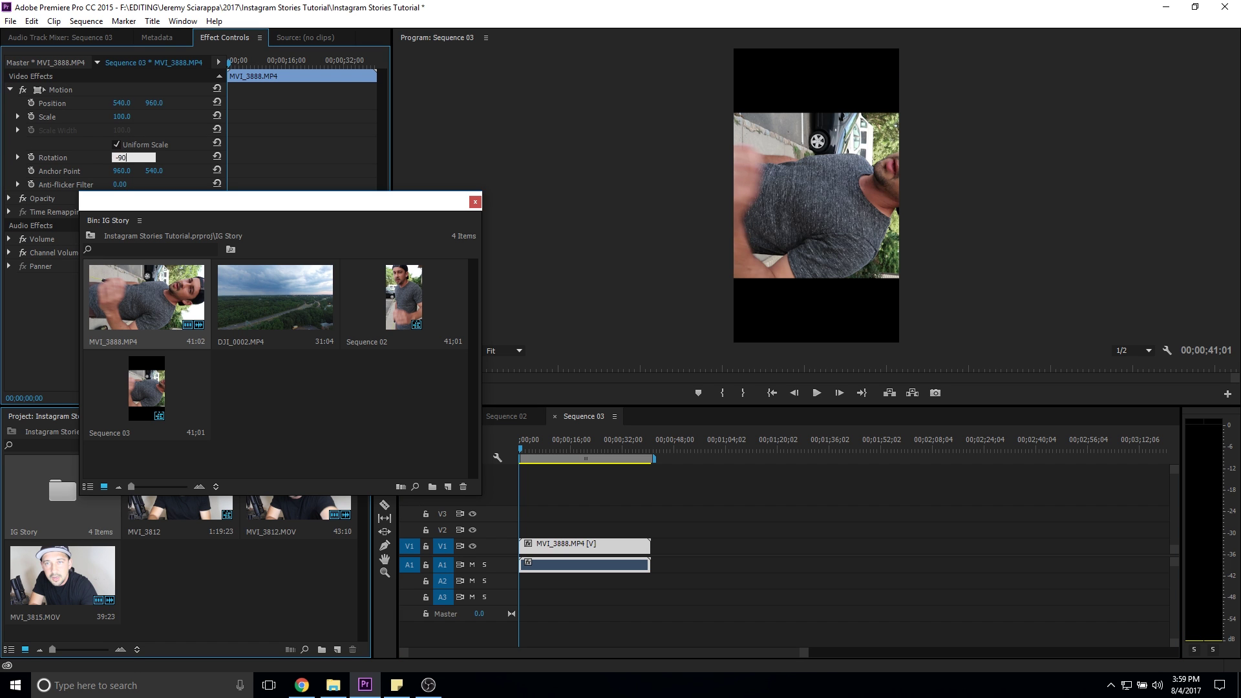
{"action": "key", "text": "Return"}
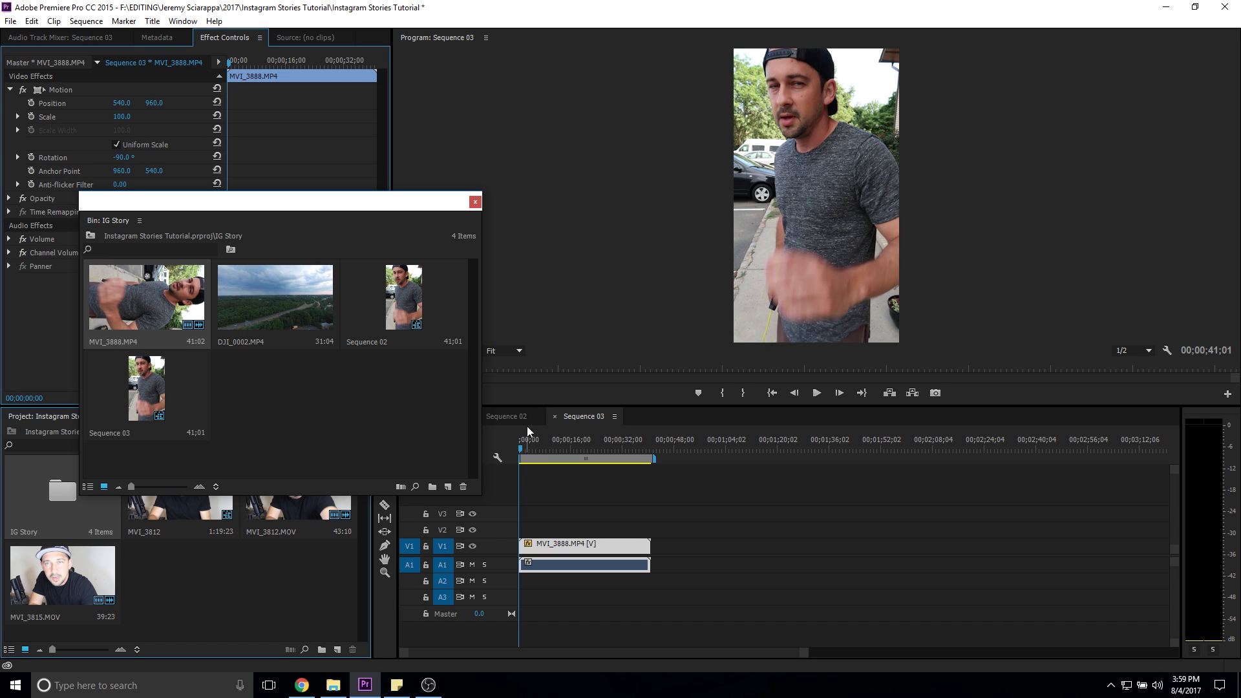
{"action": "left_click", "coordinate": [548, 447]}
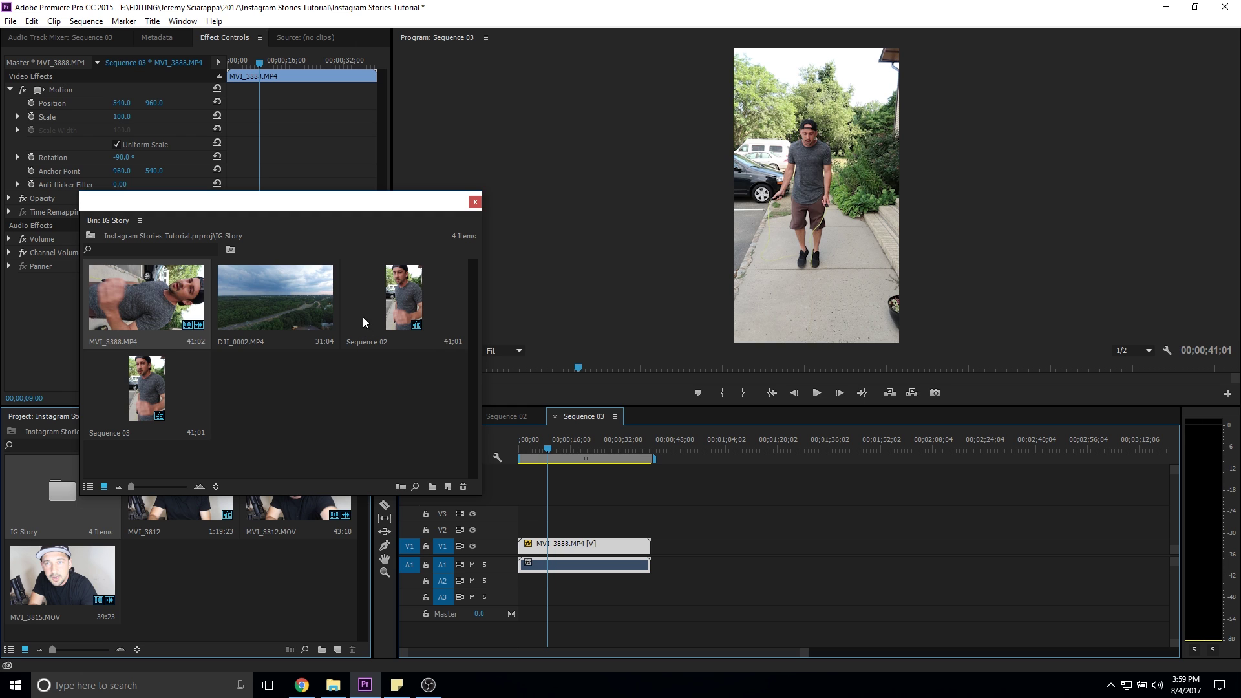
Place DJI_0002.MP4 after MVI_3888 in Sequence 03 and set its Scale to 180
{"action": "left_click", "coordinate": [287, 304]}
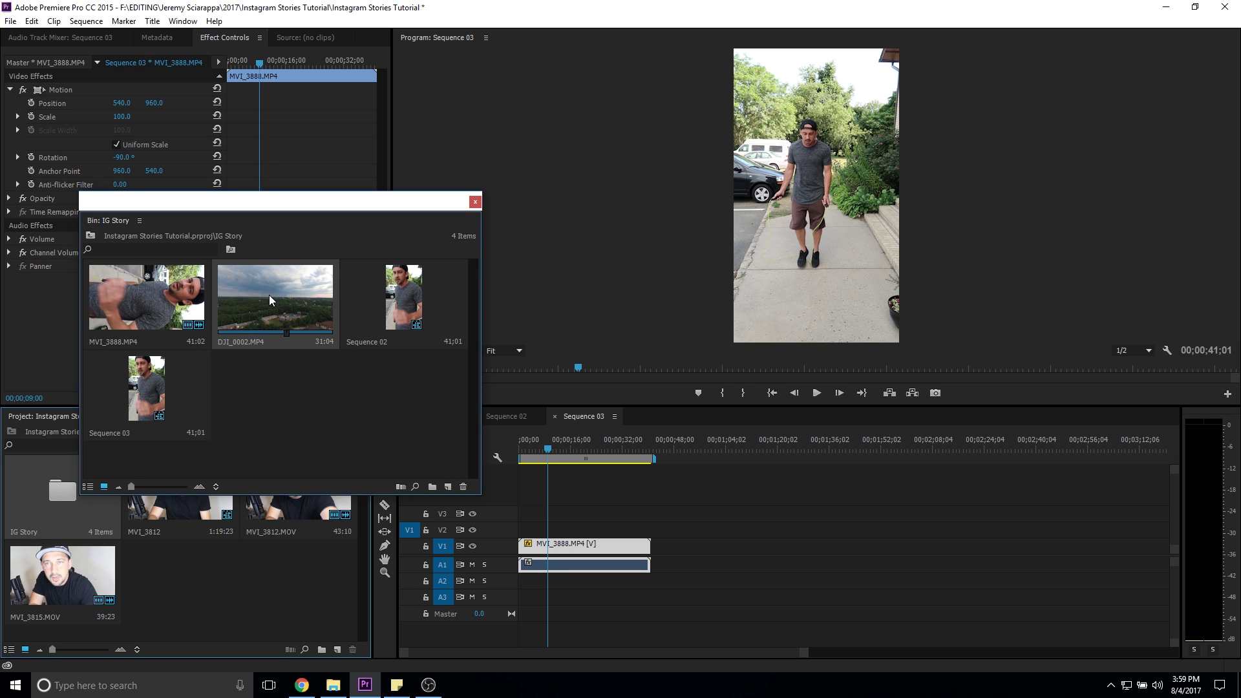
{"action": "left_click_drag", "start_coordinate": [606, 490], "coordinate": [711, 546]}
{"action": "left_click", "coordinate": [680, 446]}
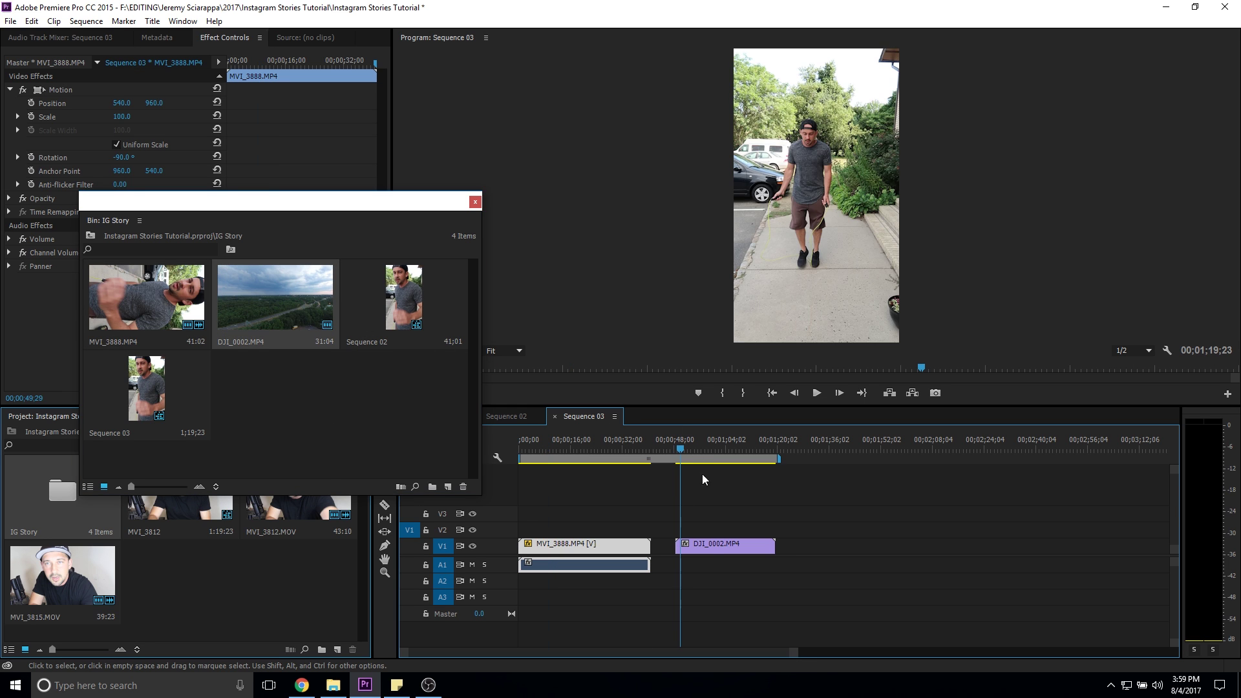
{"action": "left_click", "coordinate": [711, 547]}
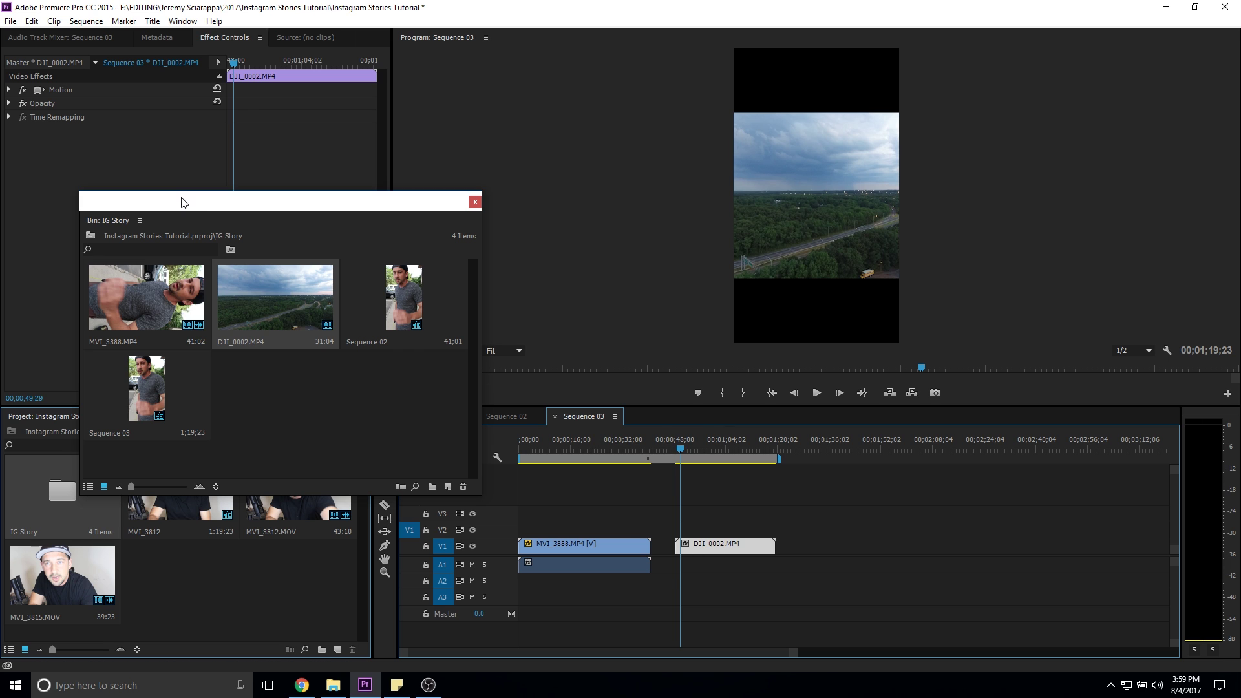
{"action": "left_click", "coordinate": [9, 89]}
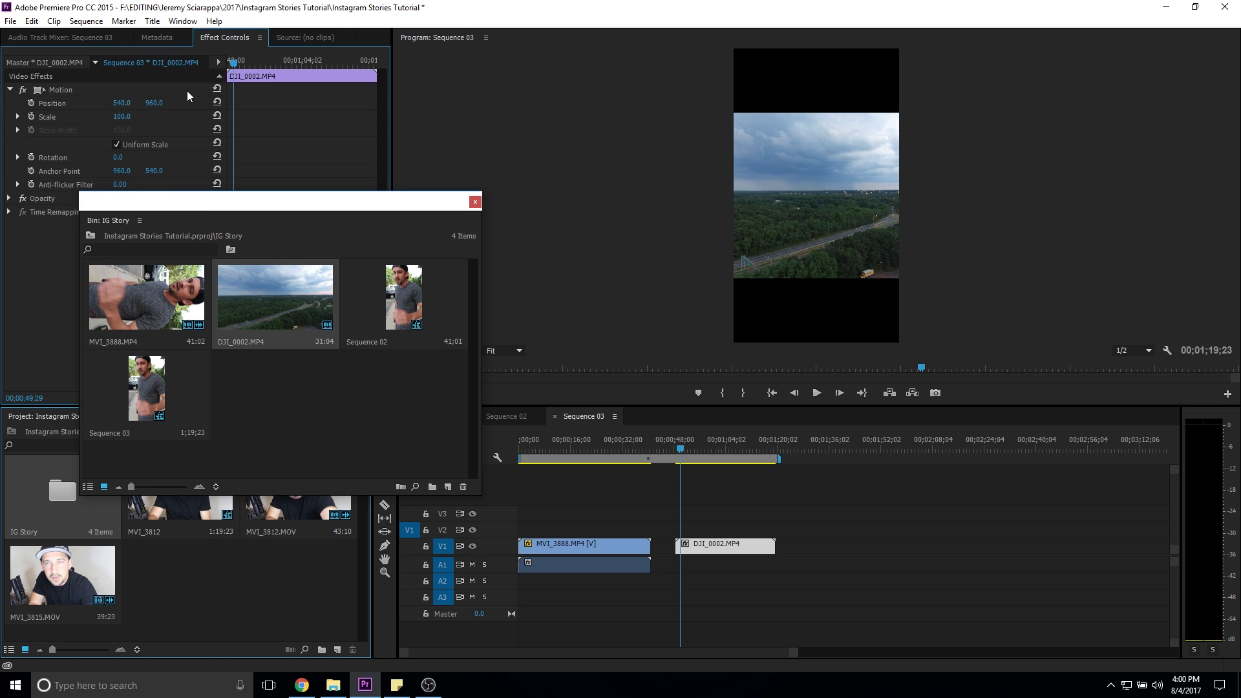
{"action": "left_click_drag", "start_coordinate": [122, 117], "coordinate": [169, 117]}
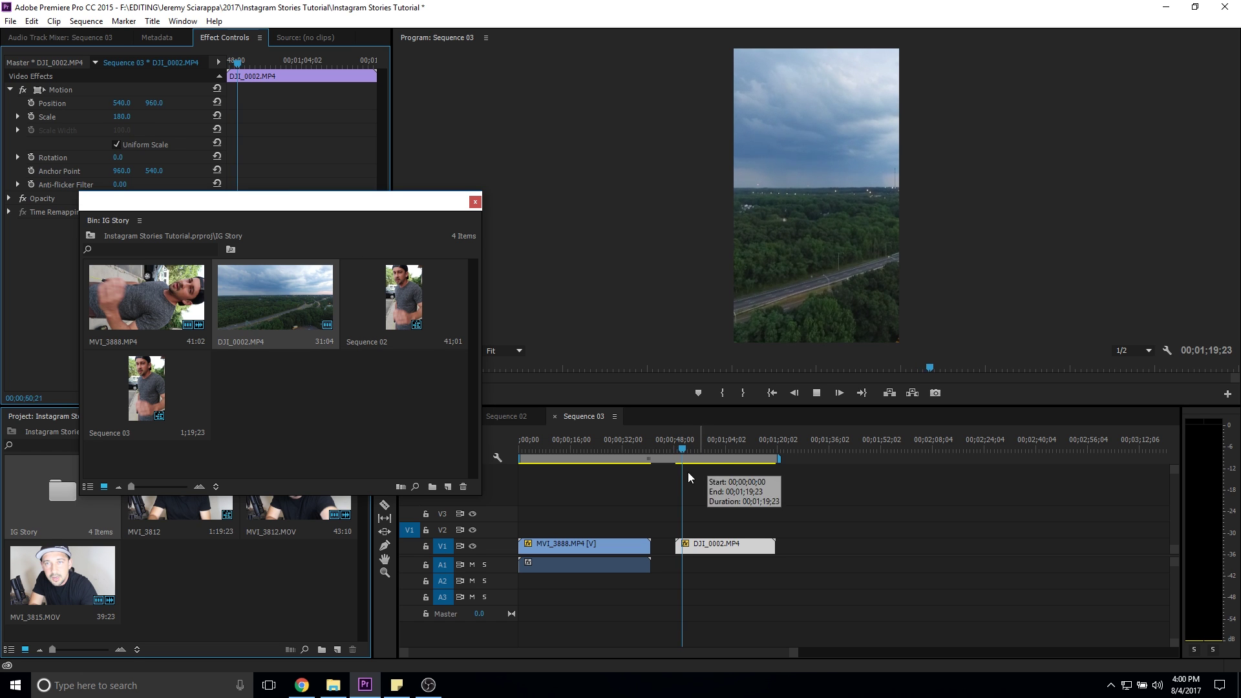
{"action": "left_click_drag", "start_coordinate": [690, 450], "coordinate": [748, 463]}
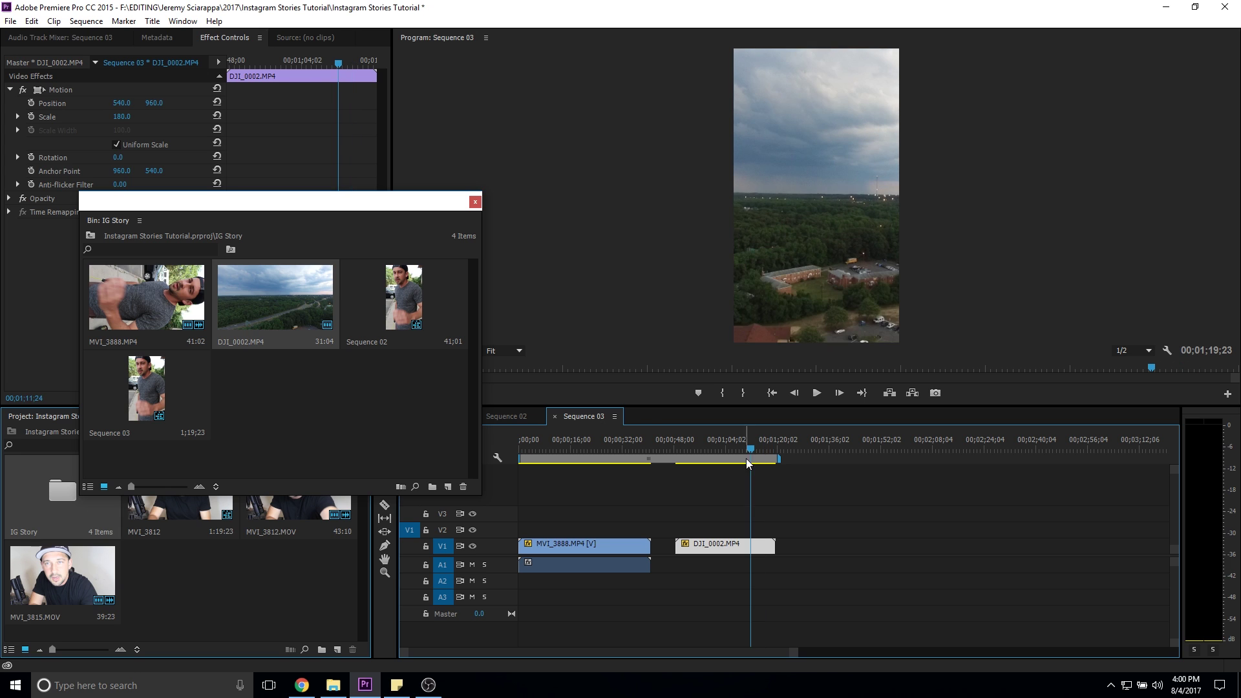
{"action": "left_click", "coordinate": [474, 203]}
Save, end the work area at the 00;00;10;00 playhead, and save again
{"action": "key", "text": "ctrl+s"}
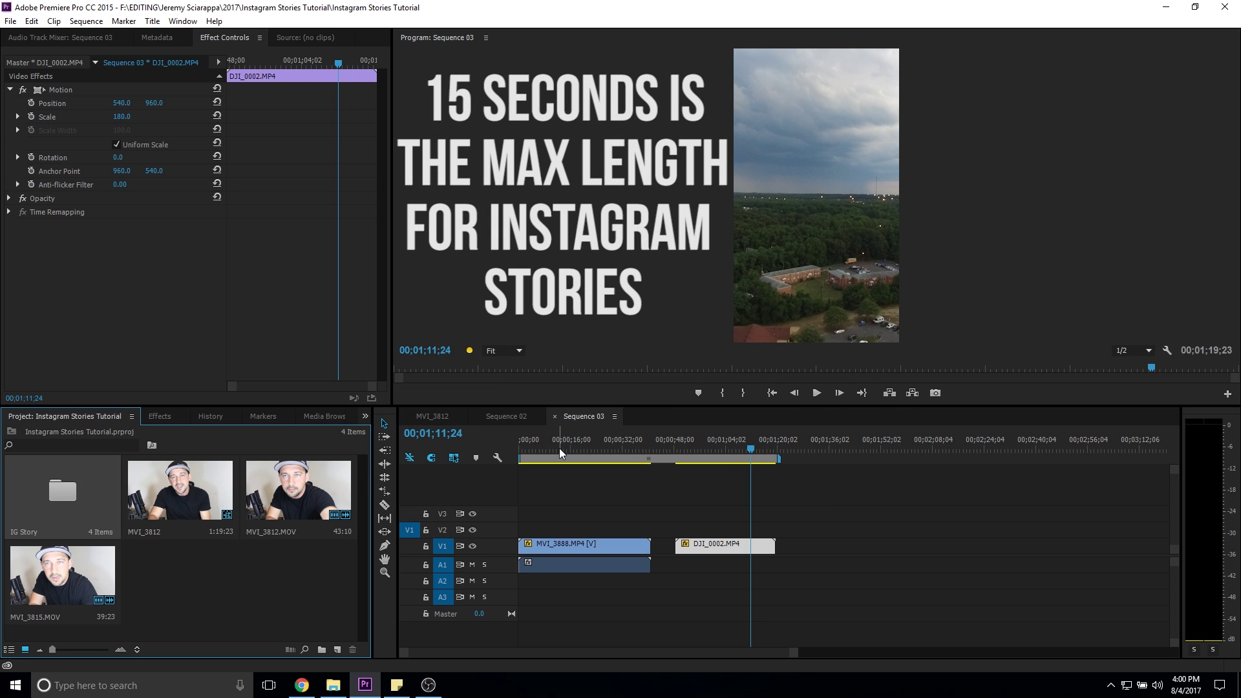
{"action": "left_click_drag", "start_coordinate": [561, 449], "coordinate": [555, 451]}
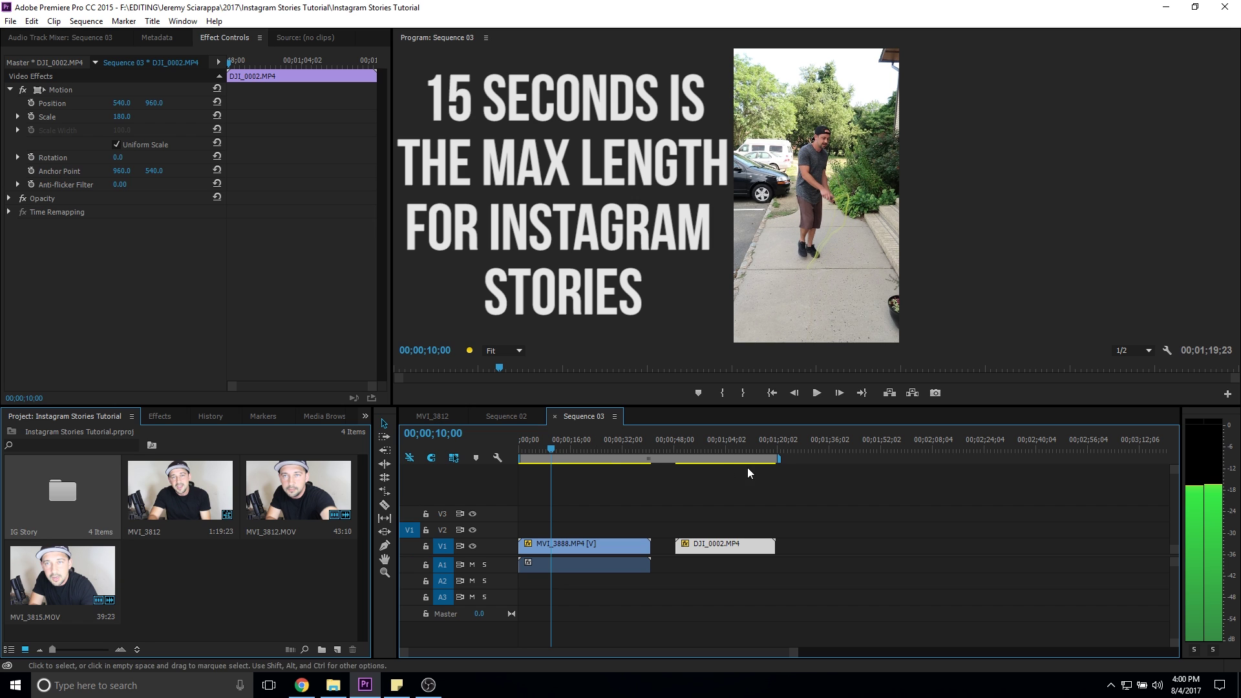
{"action": "left_click_drag", "start_coordinate": [779, 459], "coordinate": [630, 461]}
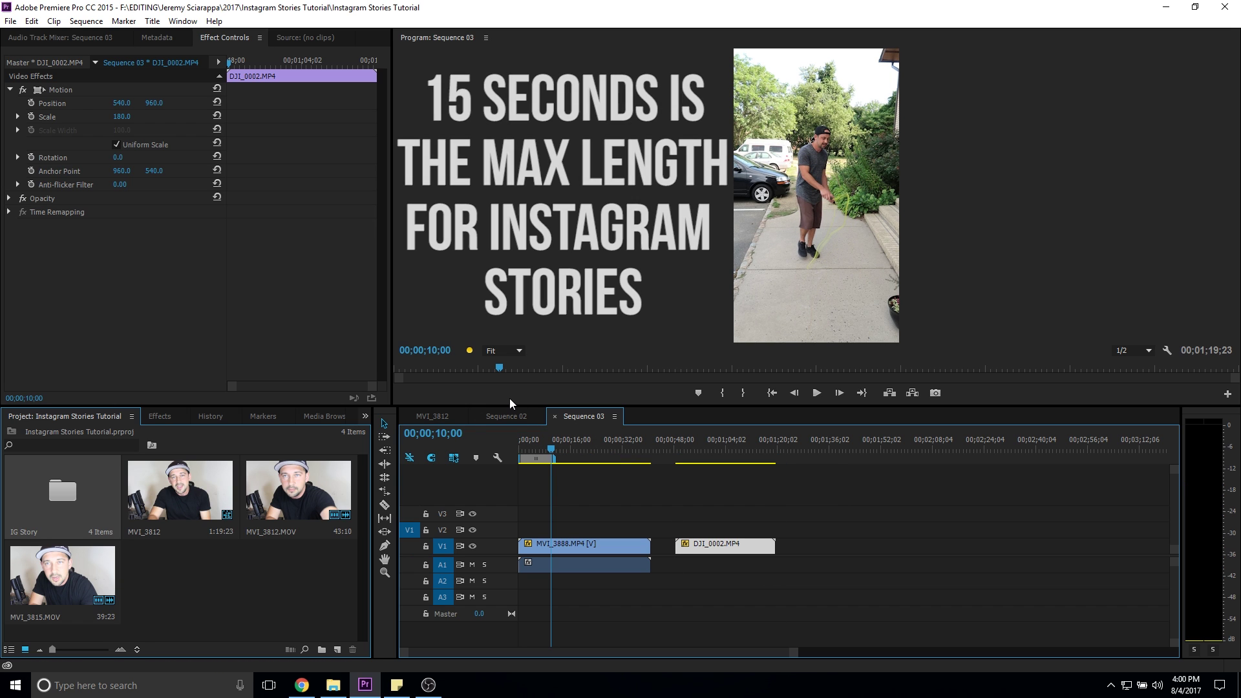
{"action": "key", "text": "ctrl+s"}
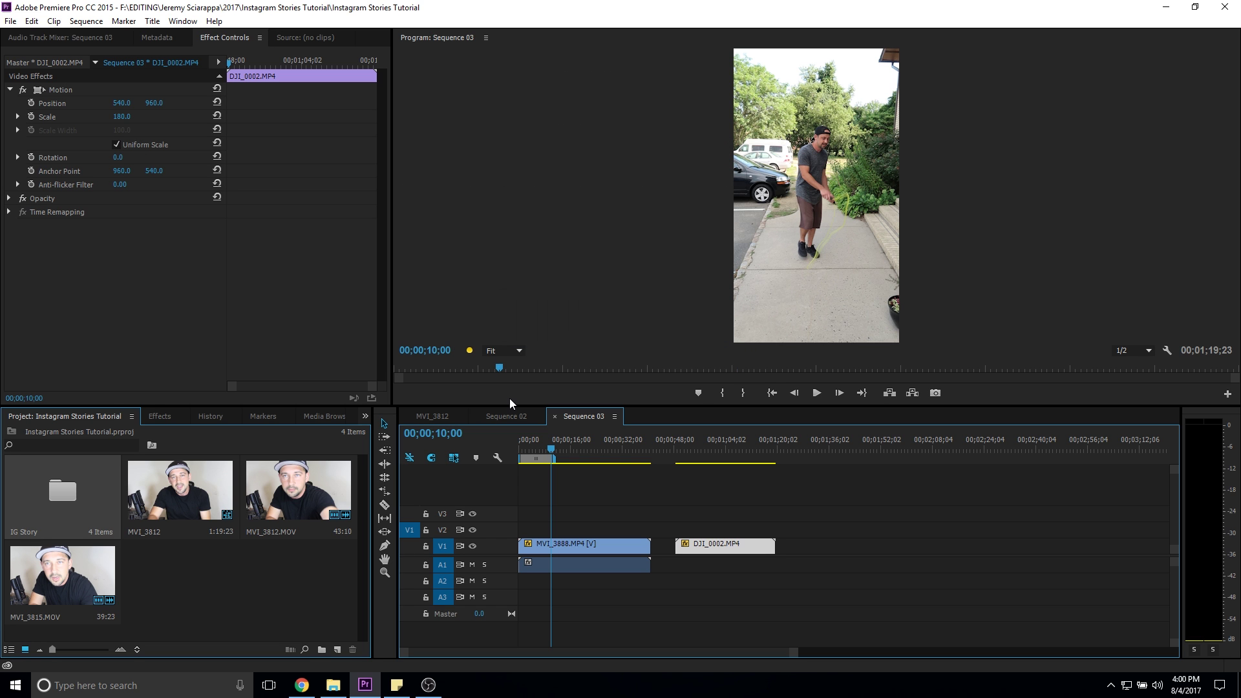
Open the Export Settings for Sequence 03 via File > Export > Media
{"action": "key", "text": "ctrl+m"}
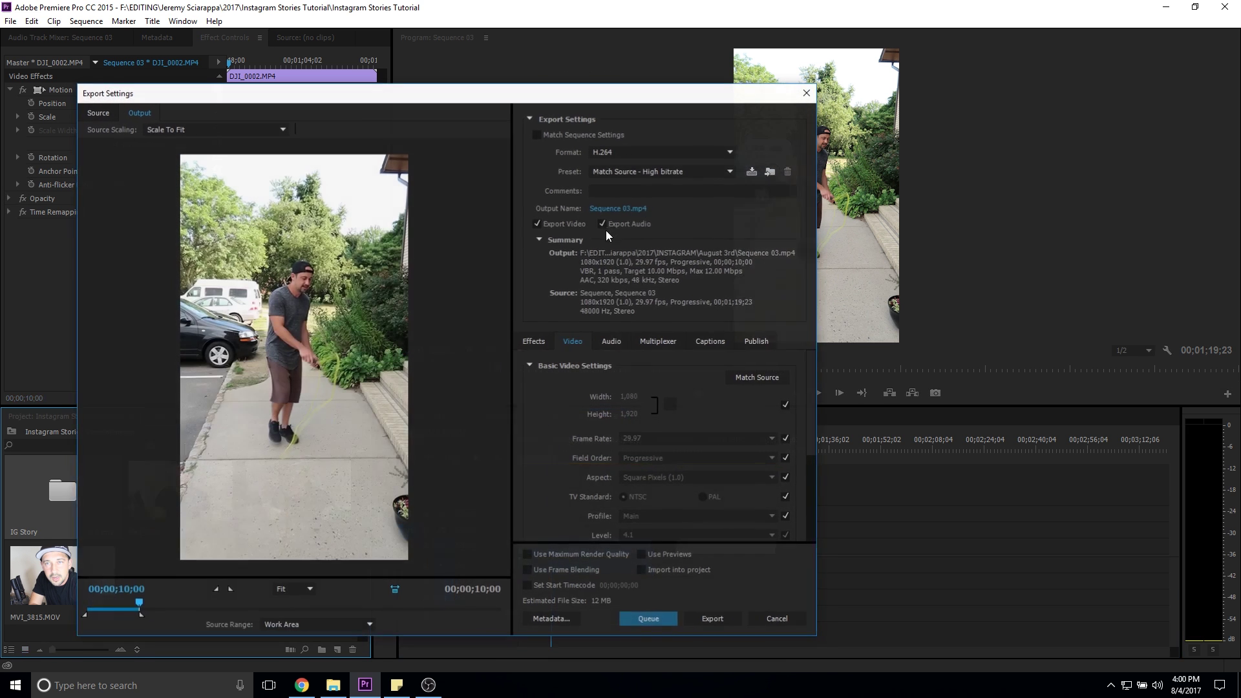
{"action": "left_click", "coordinate": [807, 94]}
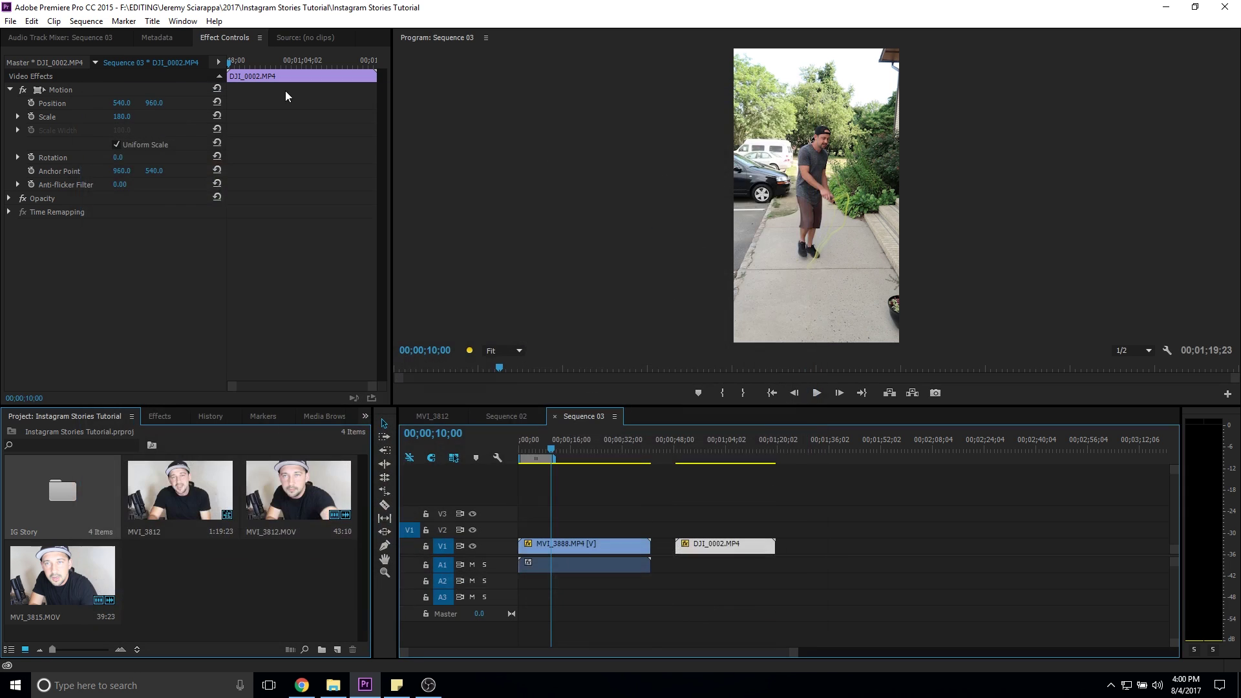
{"action": "left_click", "coordinate": [16, 24]}
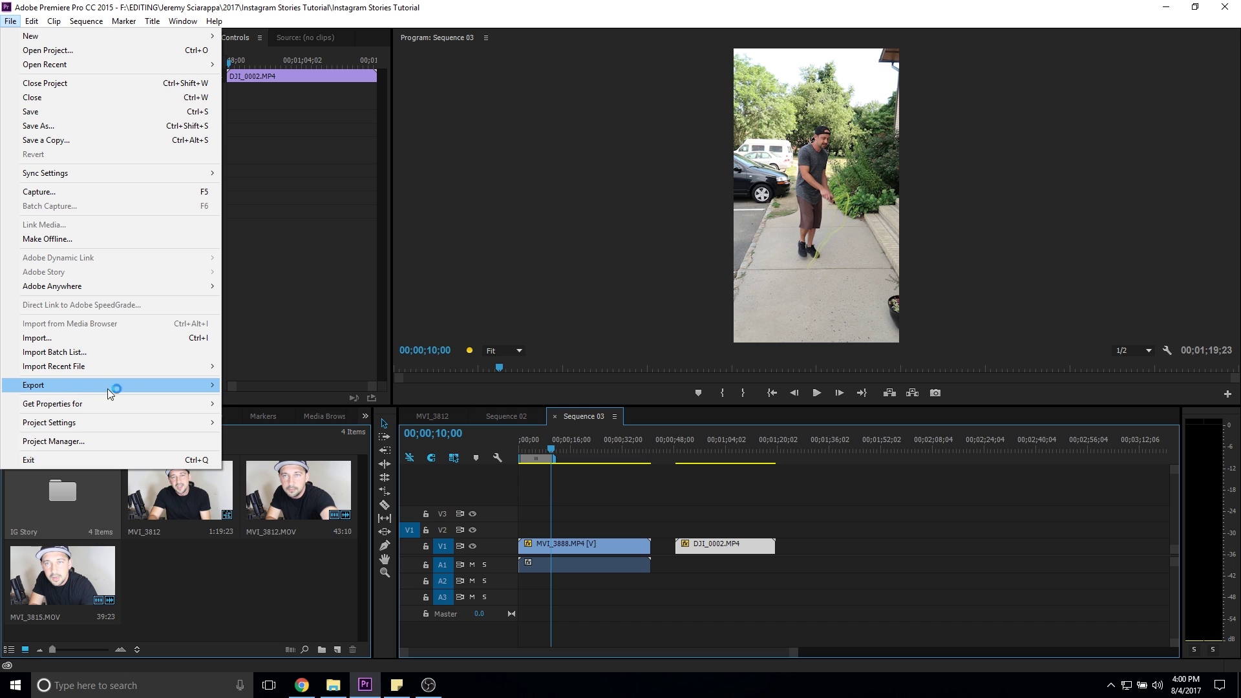
{"action": "mouse_move", "coordinate": [110, 391]}
{"action": "left_click", "coordinate": [282, 386]}
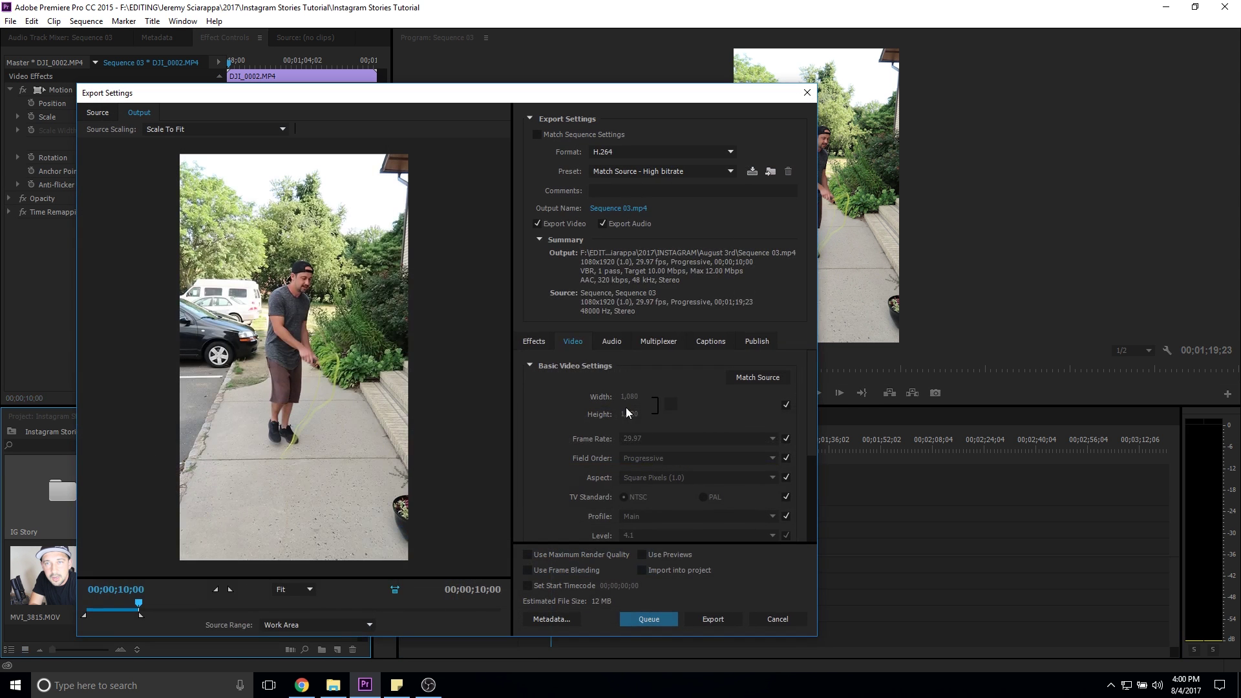
{"action": "left_click_drag", "start_coordinate": [816, 377], "coordinate": [814, 384]}
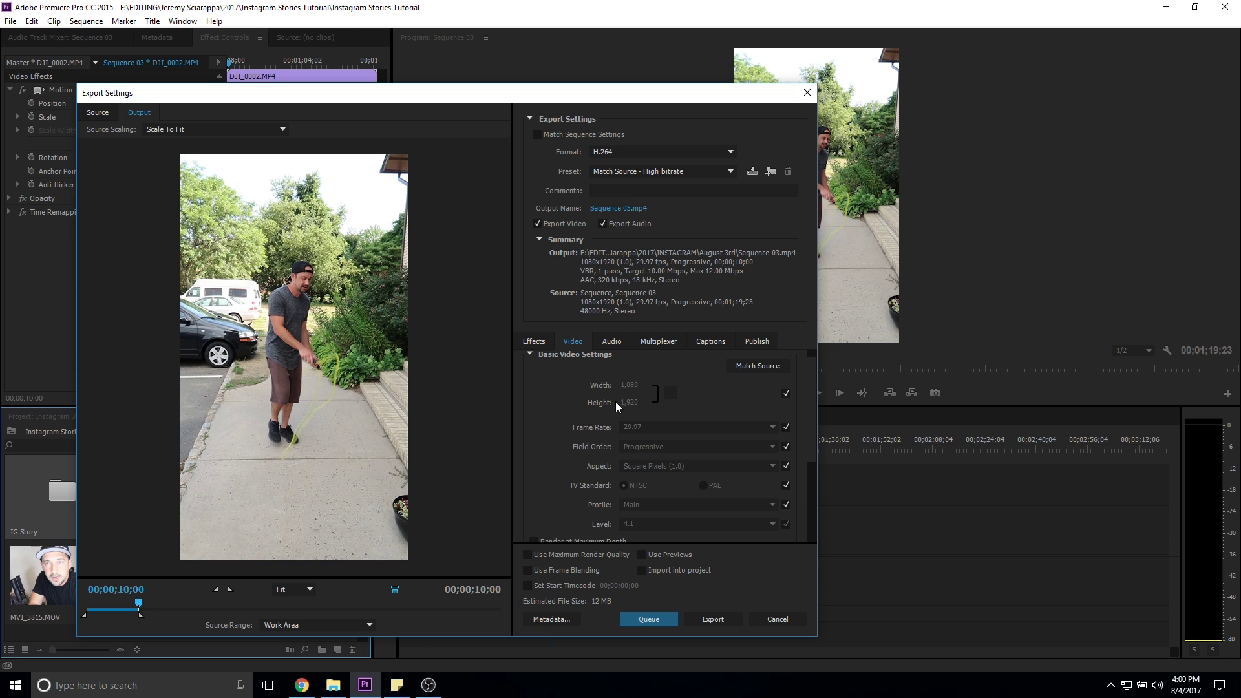
{"action": "left_click_drag", "start_coordinate": [812, 394], "coordinate": [795, 444]}
Set H.264 Profile to Baseline, Level 4.1, target bitrate 8 Mbps and maximum 10 Mbps
{"action": "left_click", "coordinate": [786, 418]}
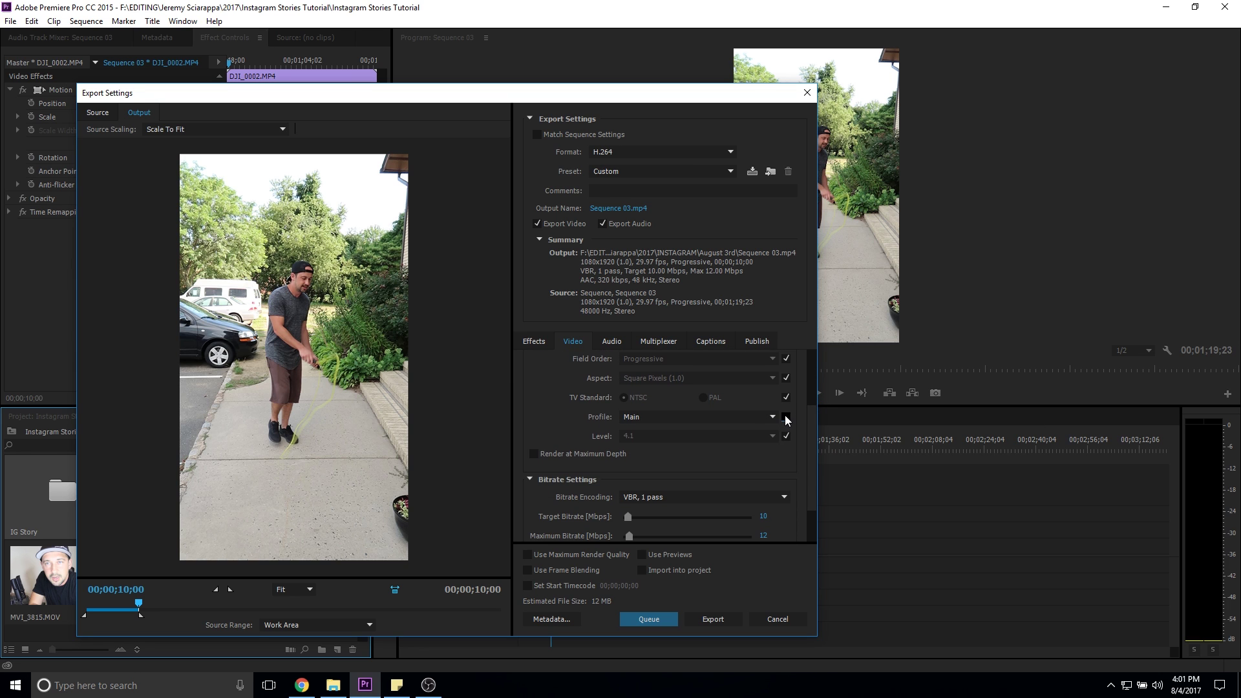
{"action": "left_click", "coordinate": [788, 437]}
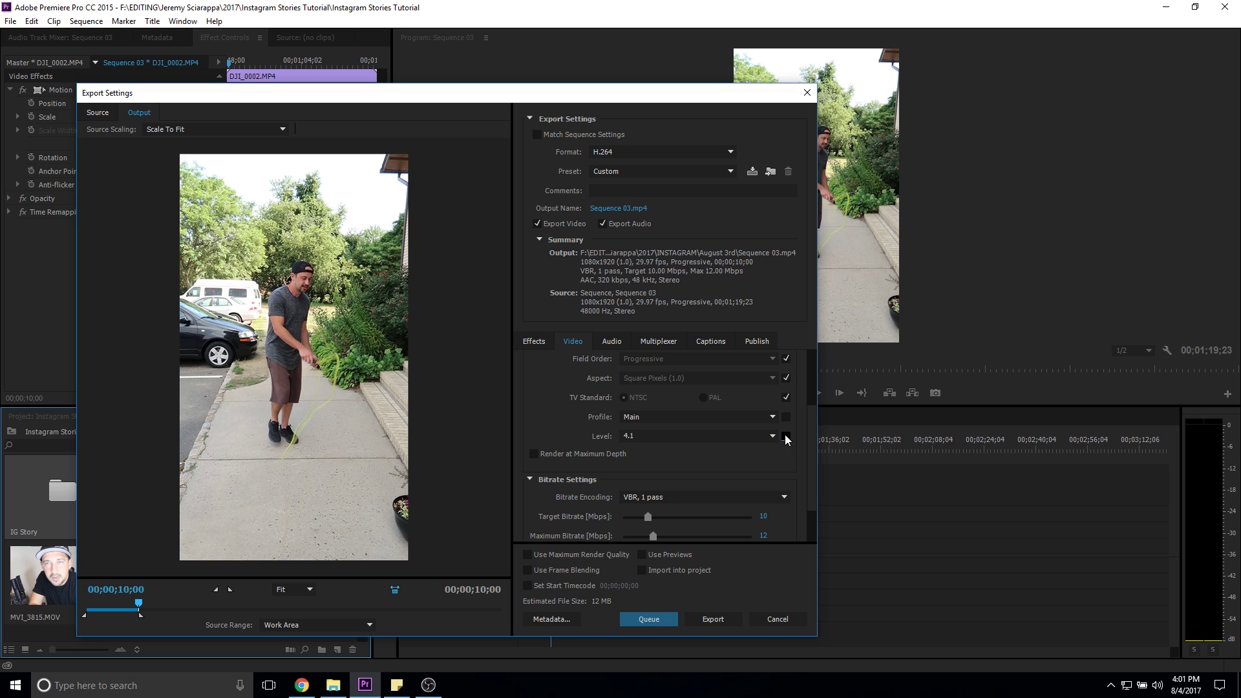
{"action": "left_click", "coordinate": [739, 417]}
{"action": "left_click", "coordinate": [683, 439]}
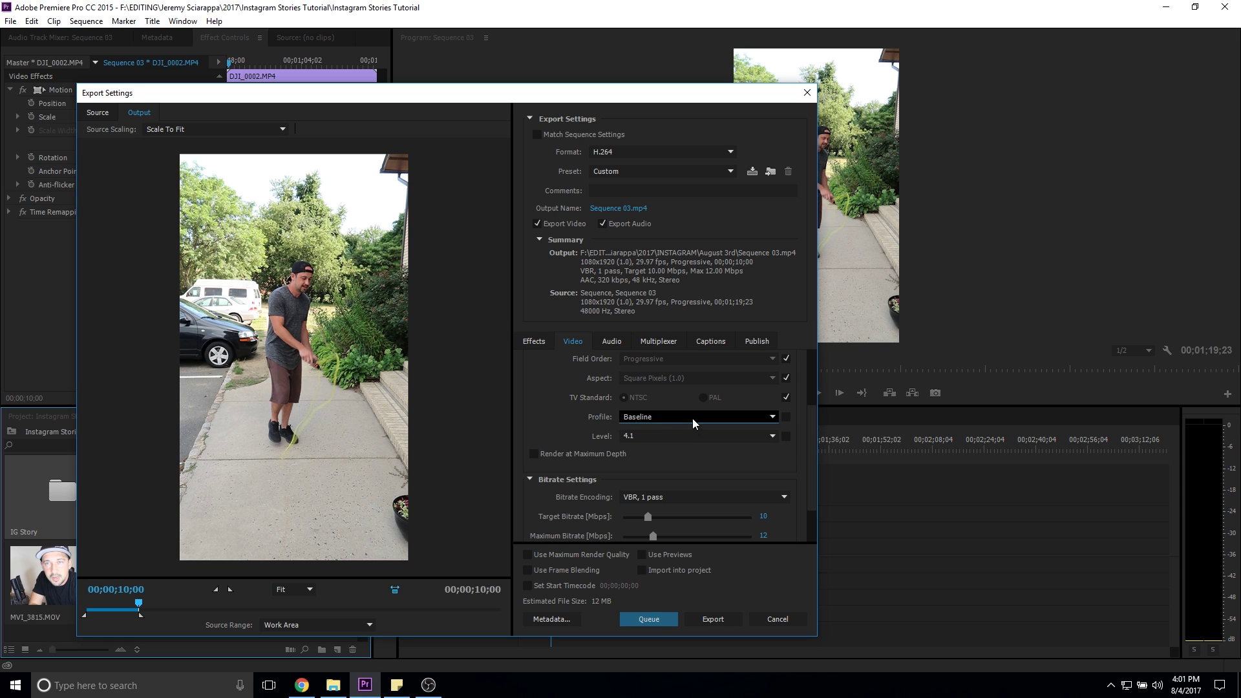
{"action": "left_click", "coordinate": [657, 437]}
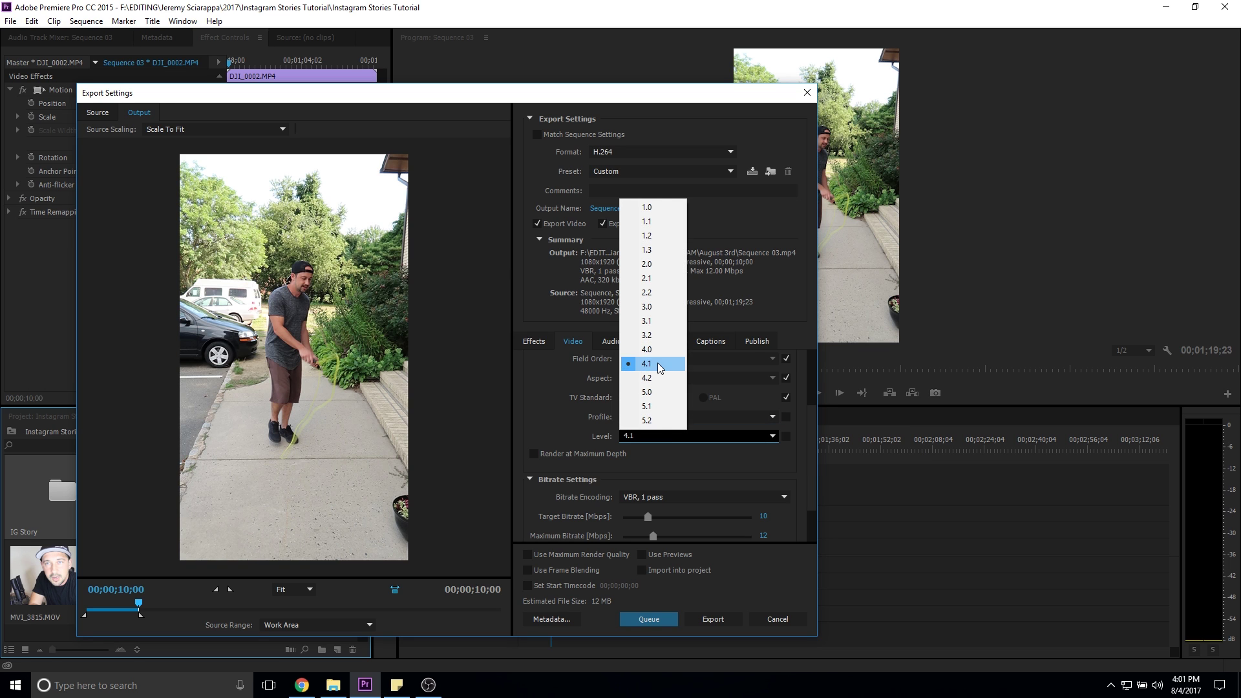
{"action": "left_click", "coordinate": [730, 464]}
{"action": "left_click_drag", "start_coordinate": [813, 421], "coordinate": [814, 442]}
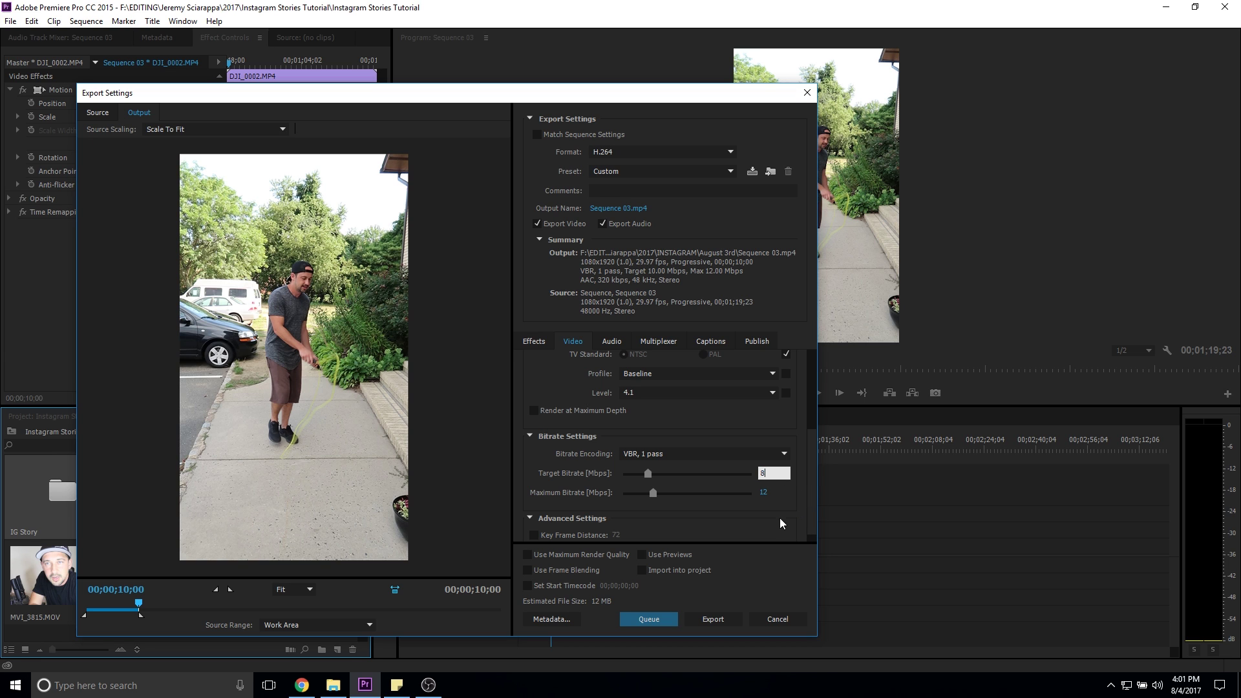
{"action": "left_click", "coordinate": [765, 492]}
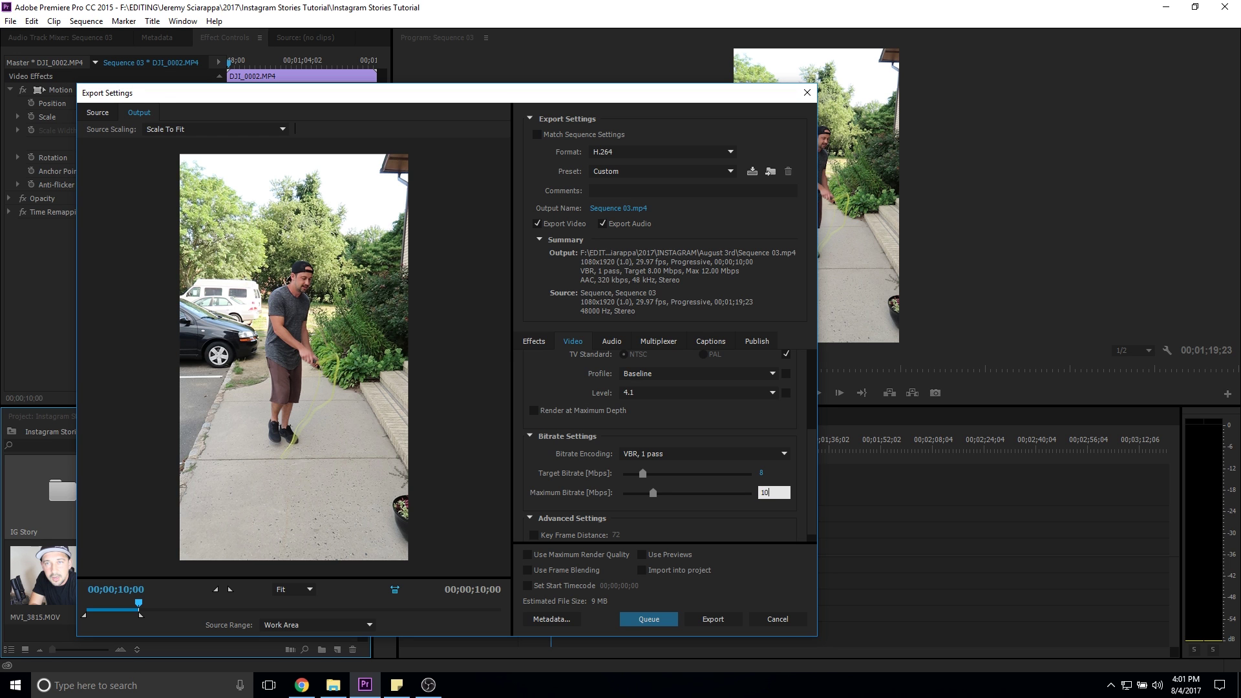
{"action": "left_click", "coordinate": [619, 208]}
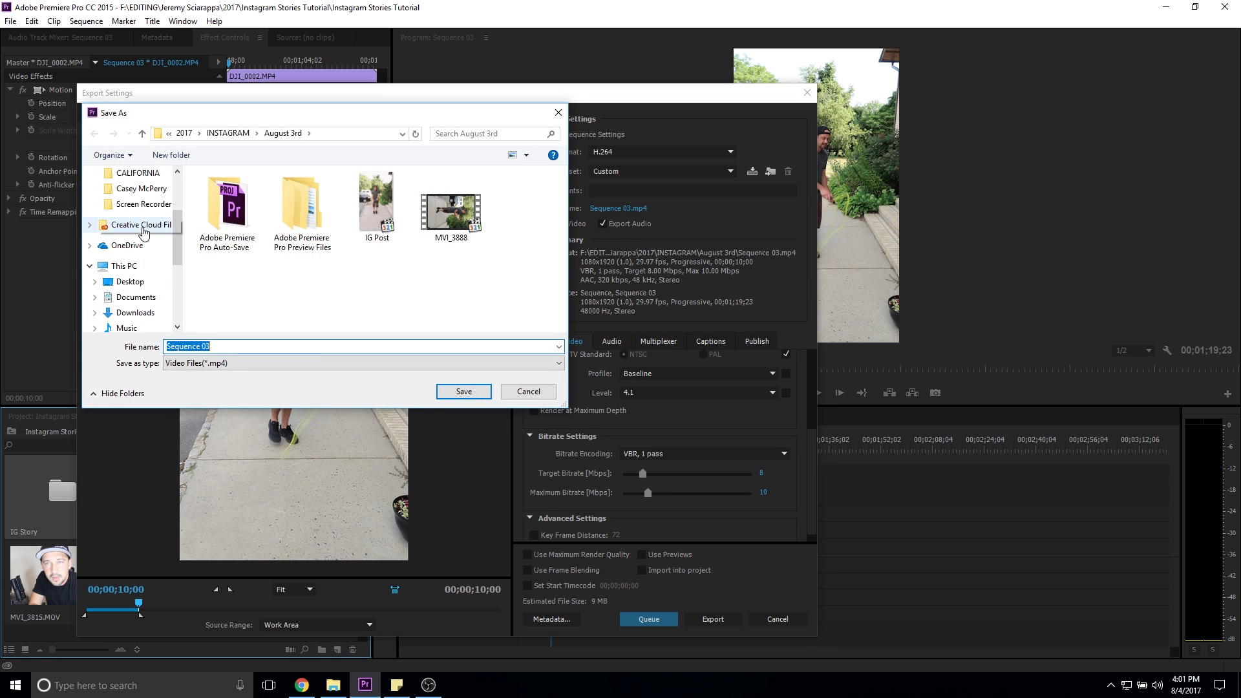
Export as 'Instagram story example' into the Instagram Stories Tutorial folder
{"action": "left_click", "coordinate": [142, 205]}
{"action": "type", "text": "Instagram sto"}
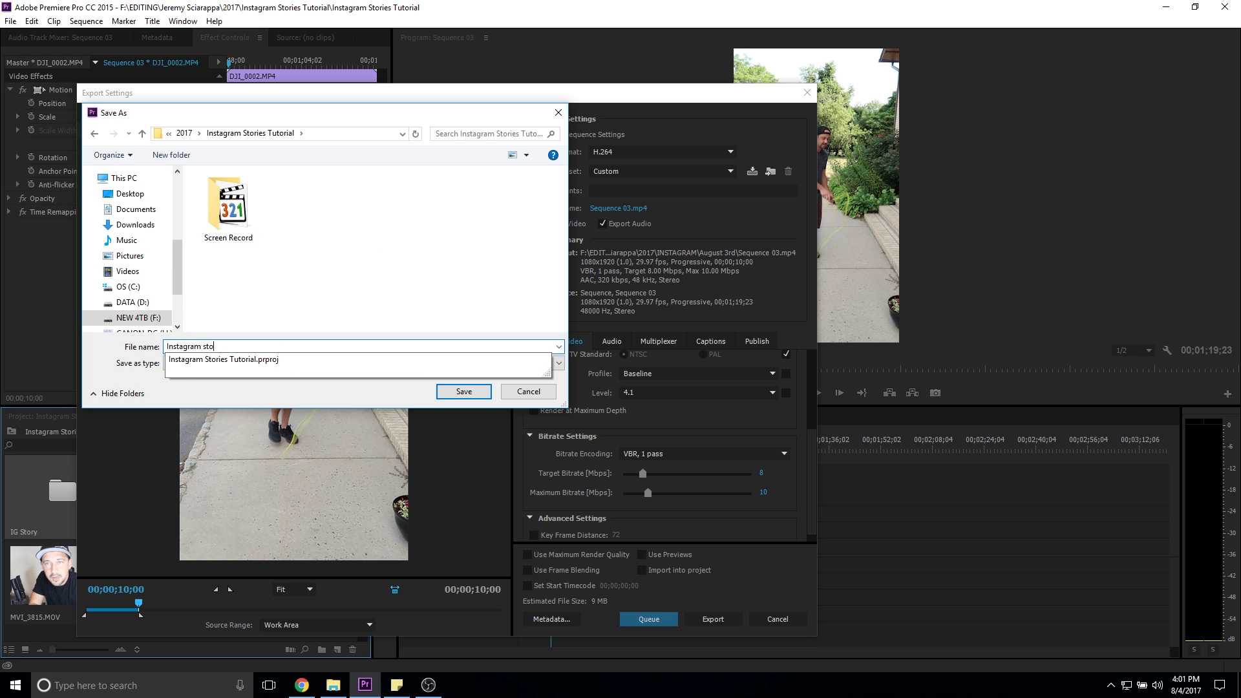
{"action": "type", "text": "ry example"}
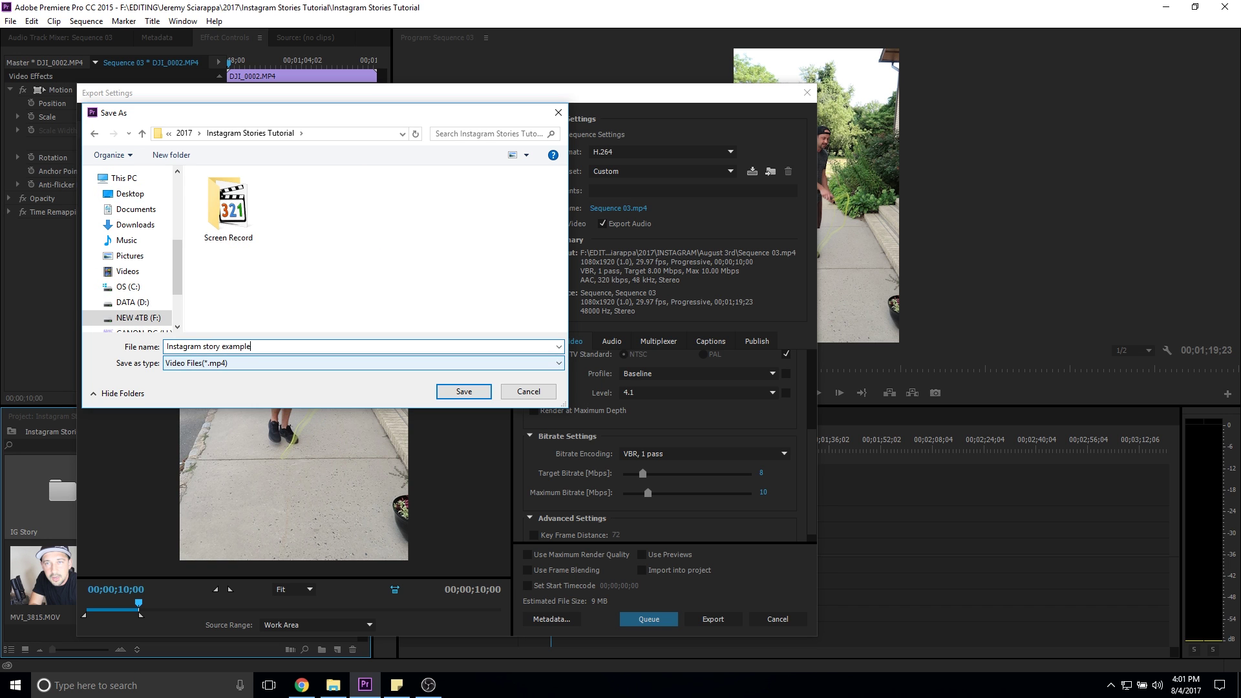
{"action": "key", "text": "Return"}
{"action": "left_click", "coordinate": [717, 618]}
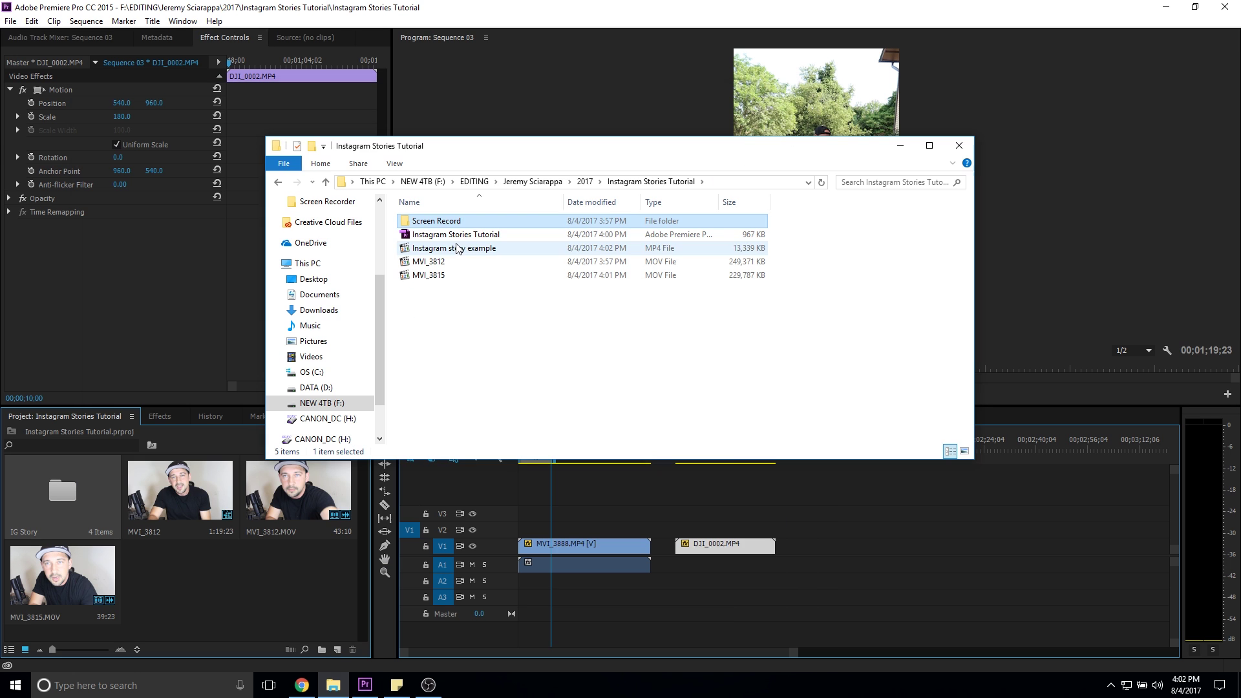
{"action": "double_click", "coordinate": [429, 248]}
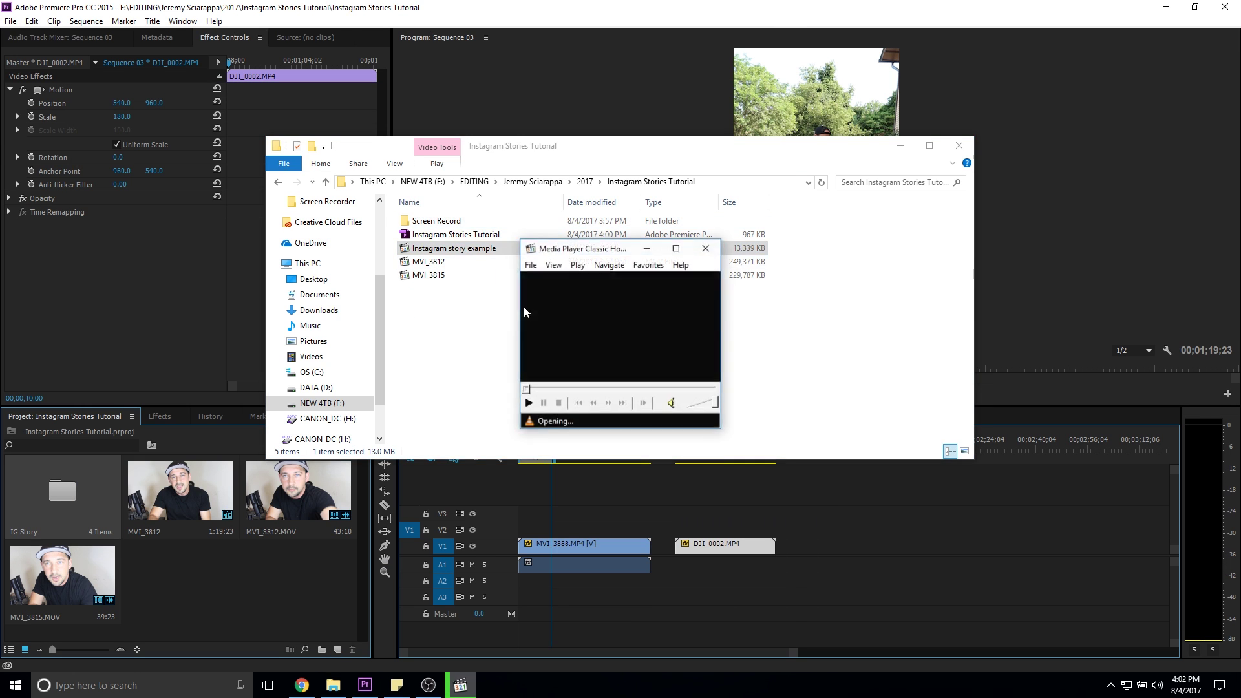
Play Instagram story example.mp4 in Media Player Classic and seek near its end
{"action": "double_click", "coordinate": [554, 316]}
{"action": "double_click", "coordinate": [562, 336]}
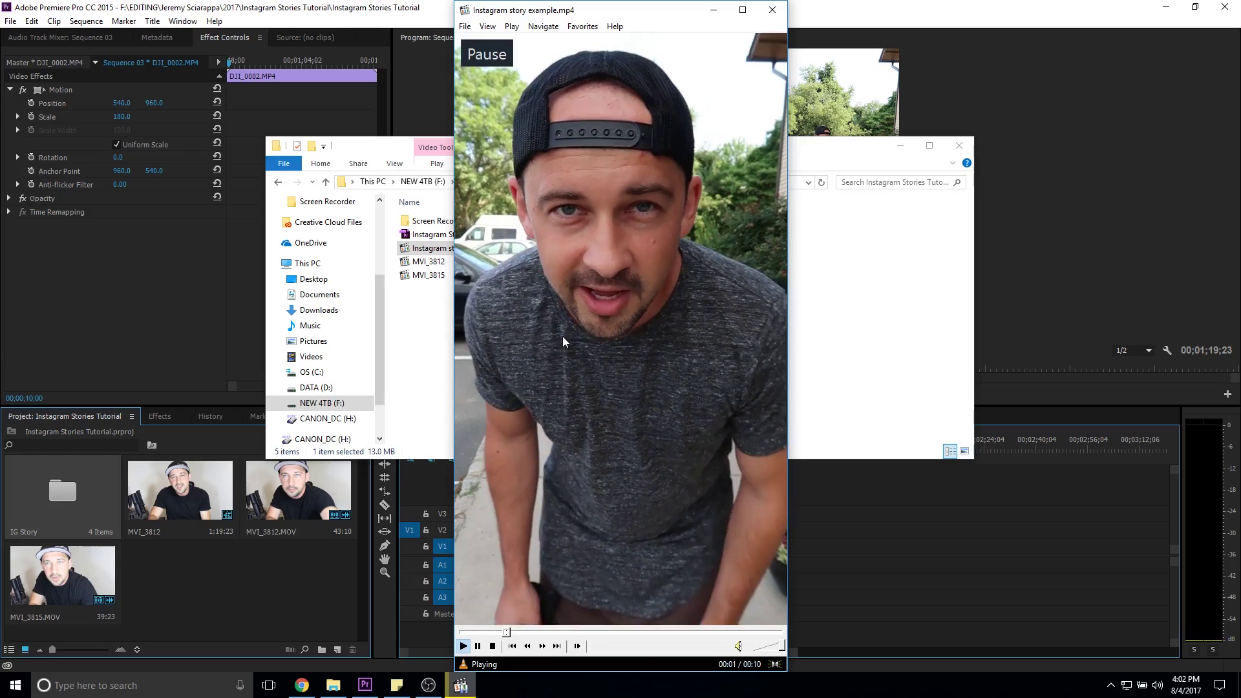
{"action": "left_click", "coordinate": [744, 633]}
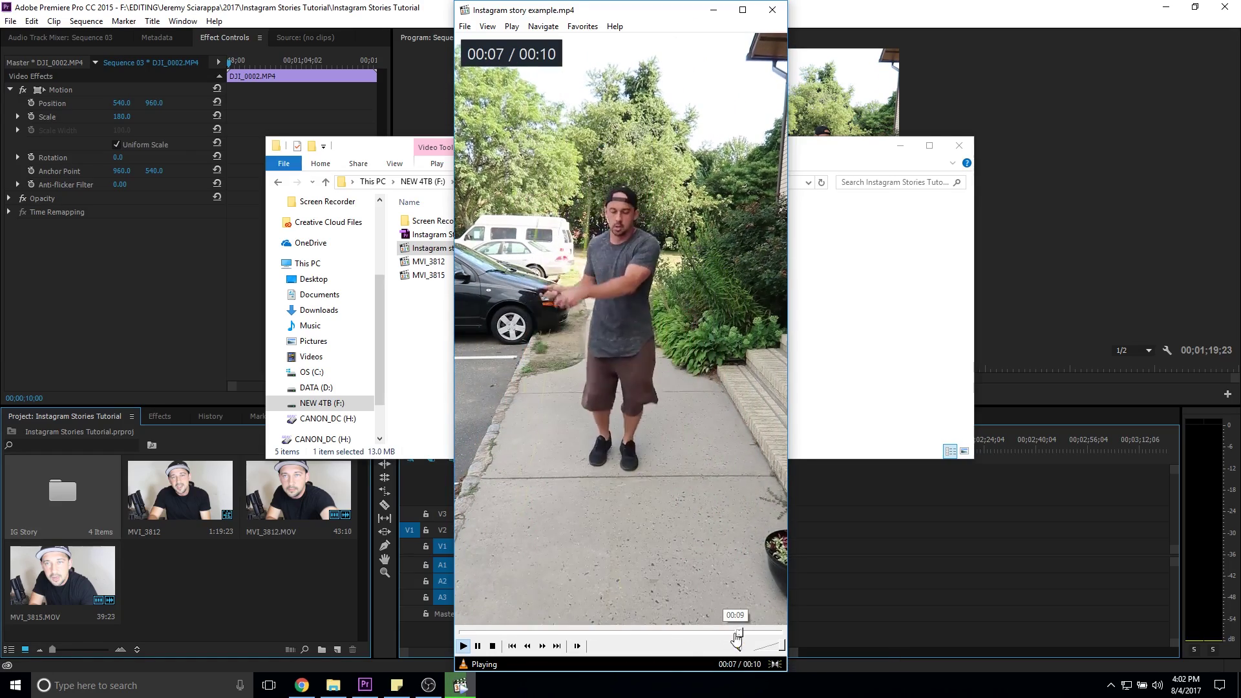